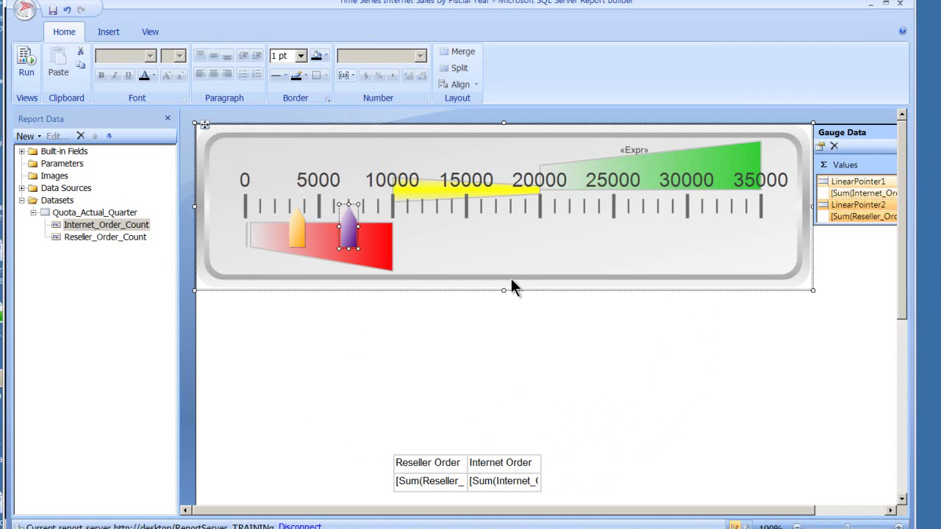
Deselect the gauge, expand Data Sources to show the cube source, and select Reseller_Order_Count
left_click(470, 314)
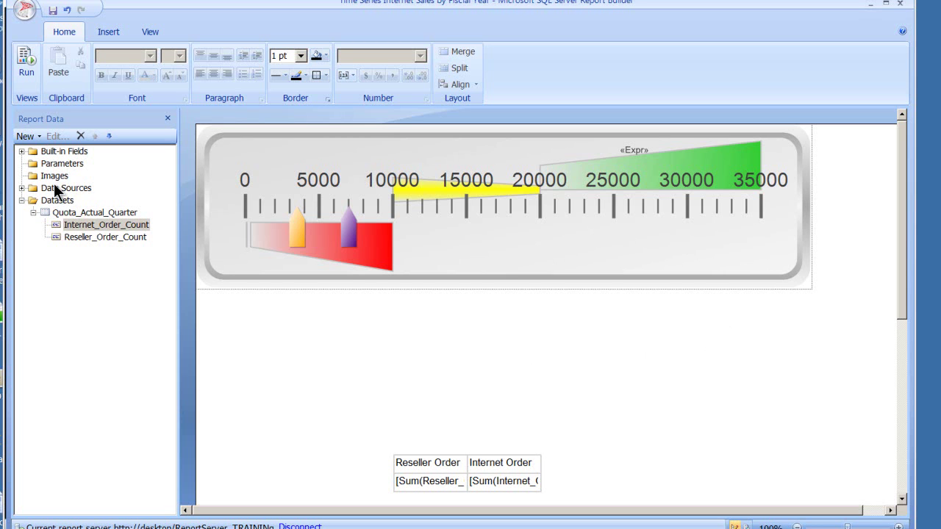
left_click(22, 188)
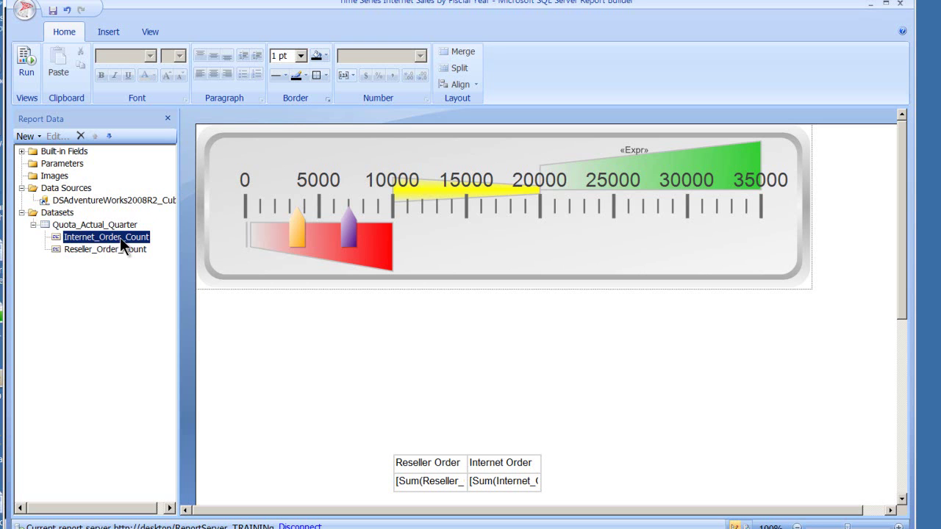
left_click(140, 249)
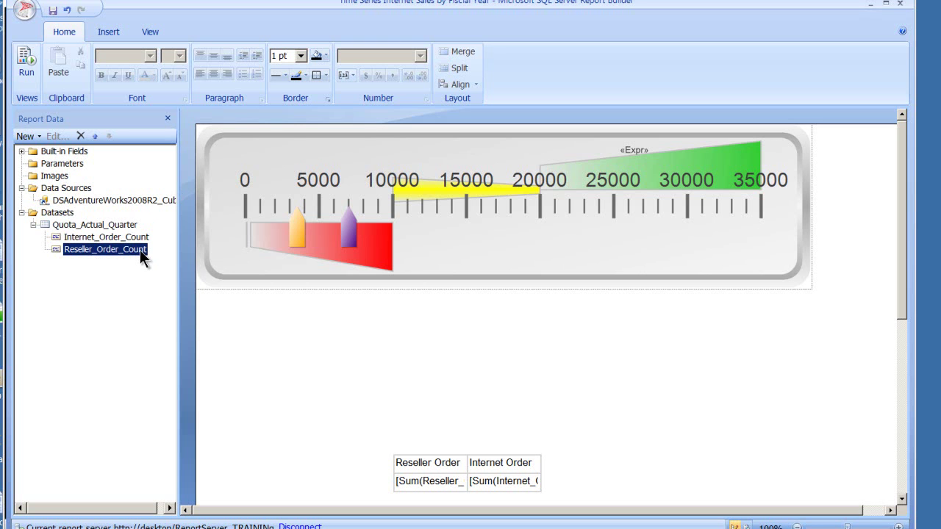
left_click(440, 376)
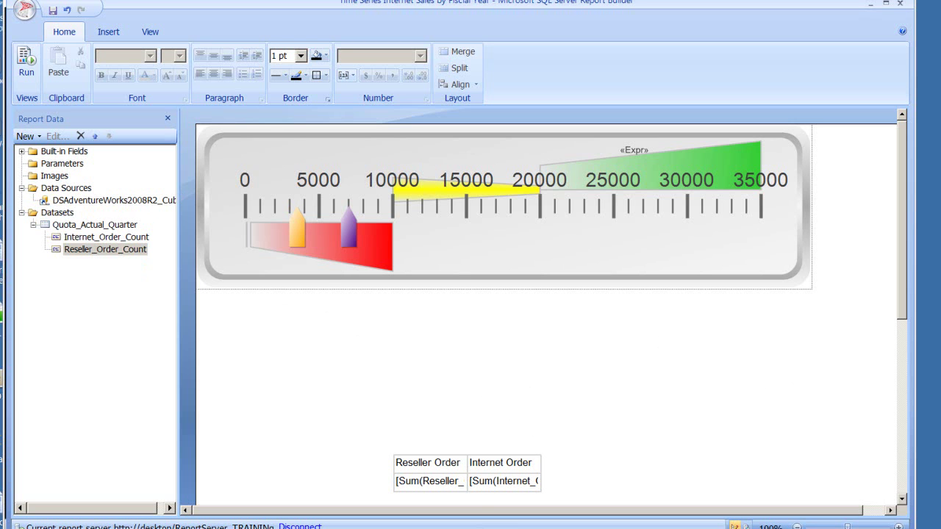
key("alt+Tab")
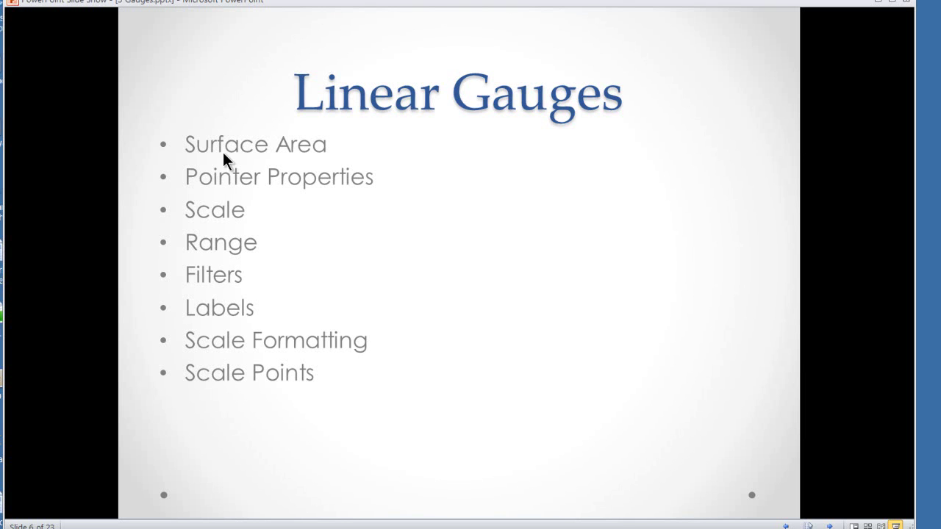
key("alt+Tab")
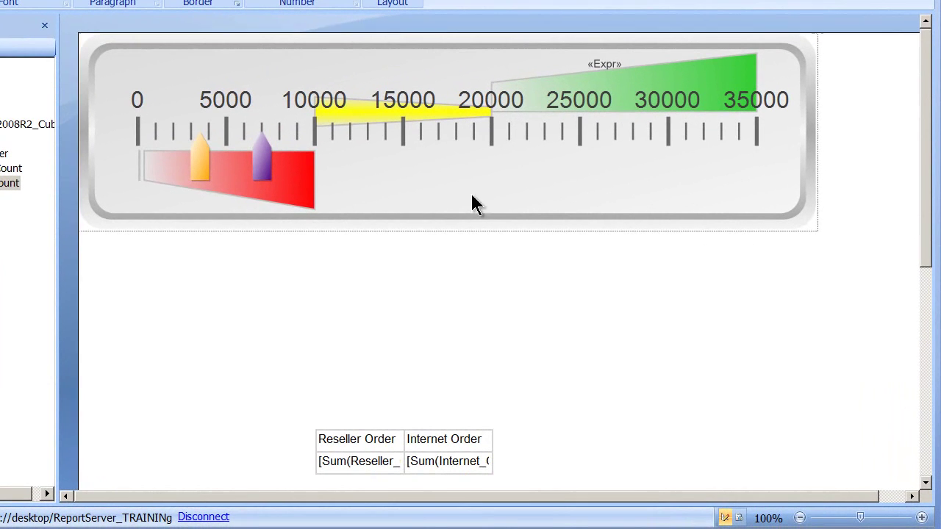
Enlarge the gauge, then shrink it back to a narrower, shorter panel
left_click(522, 258)
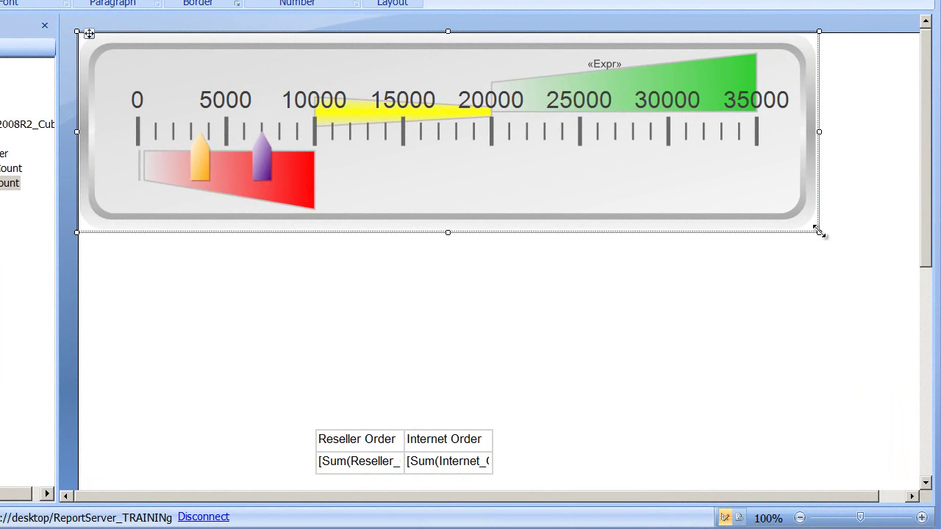
left_click_drag(818, 229, 858, 431)
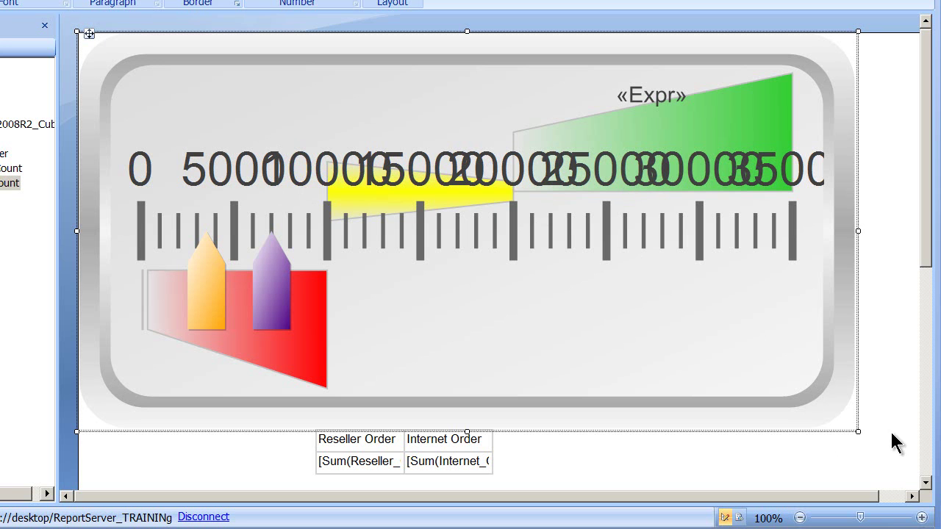
left_click_drag(853, 428, 763, 217)
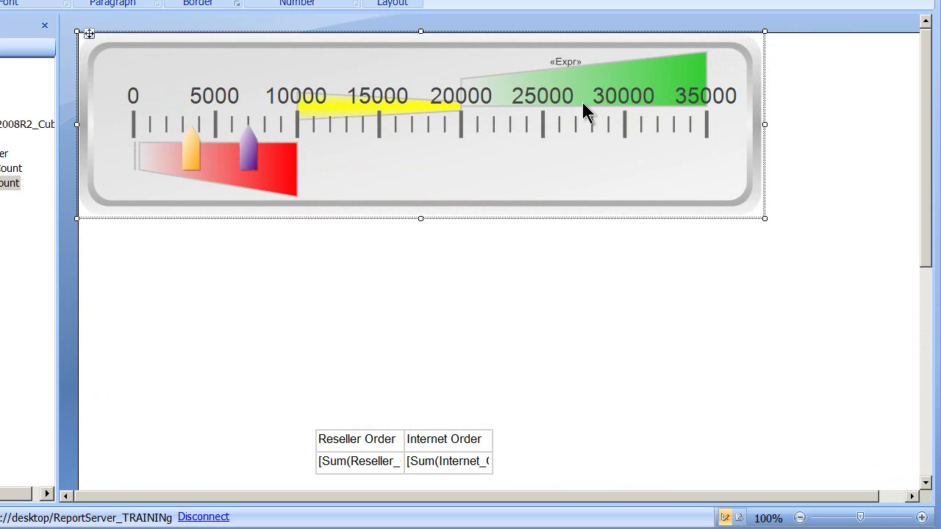
Select the purple pointer, the gauge panel, the linear scale, then the panel again
left_click(252, 140)
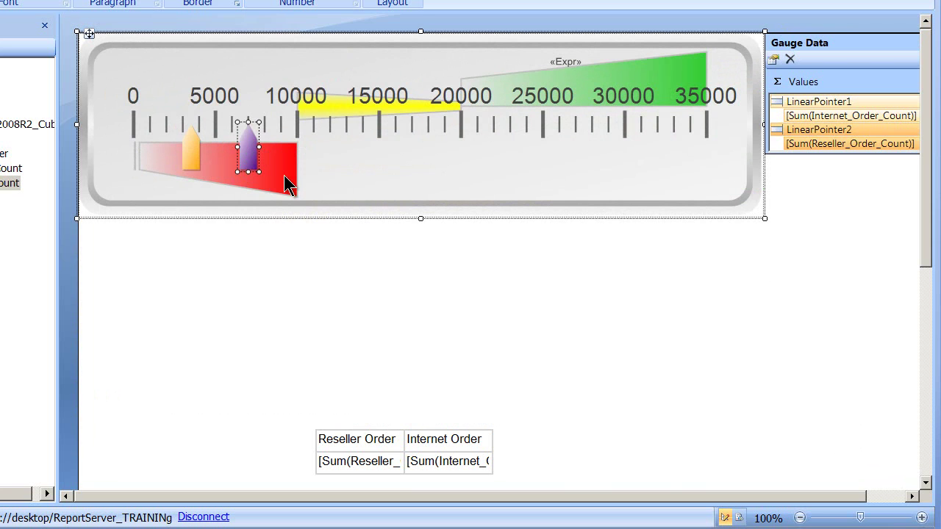
left_click(372, 180)
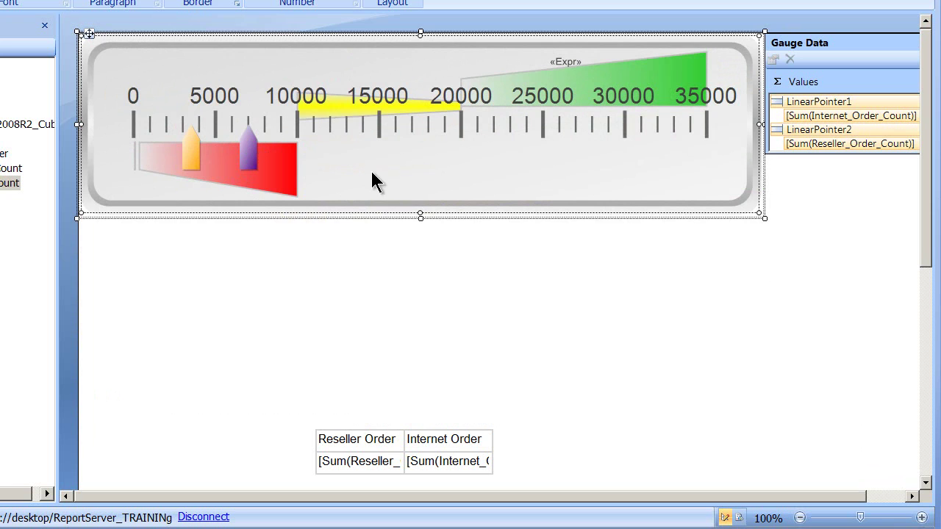
left_click(276, 120)
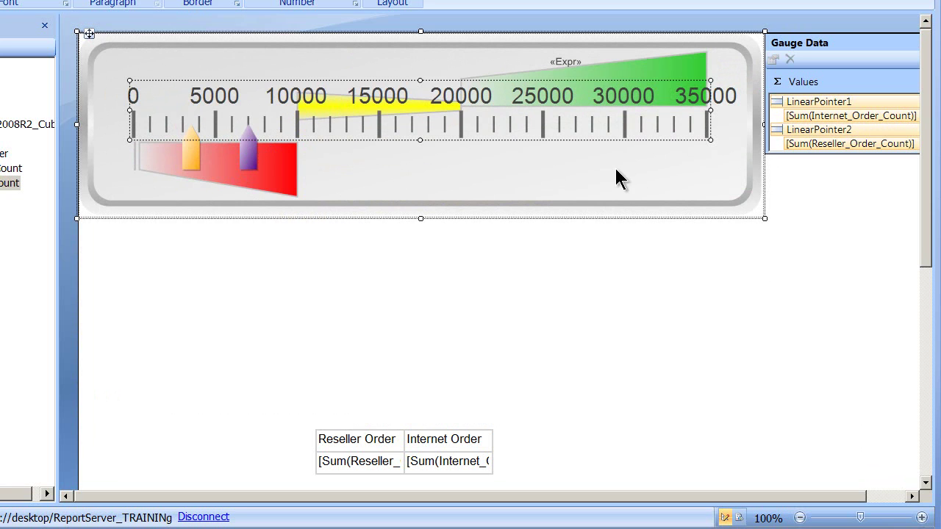
left_click(553, 190)
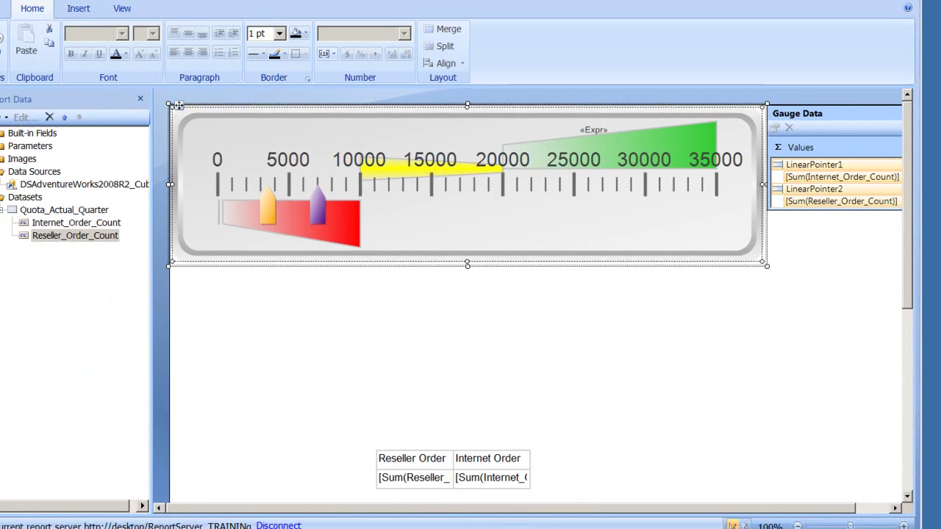
key("alt+Tab")
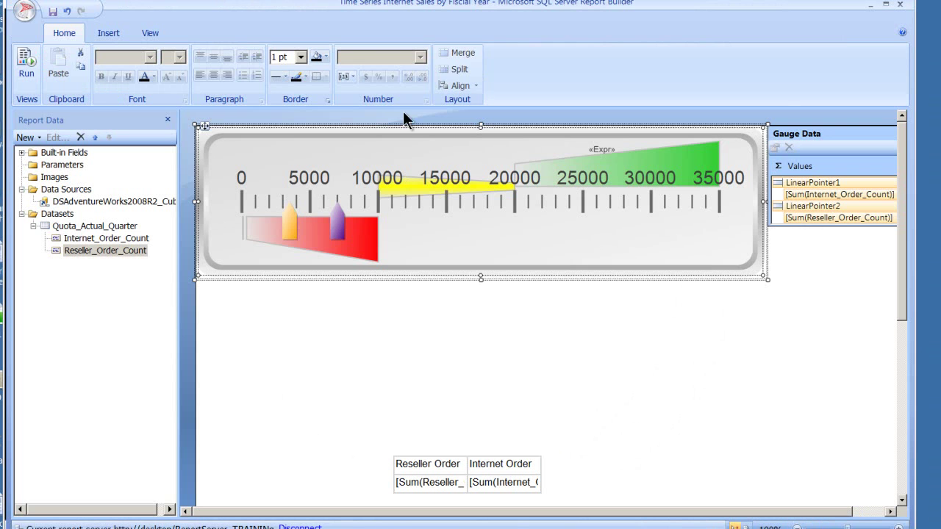
left_click(338, 220)
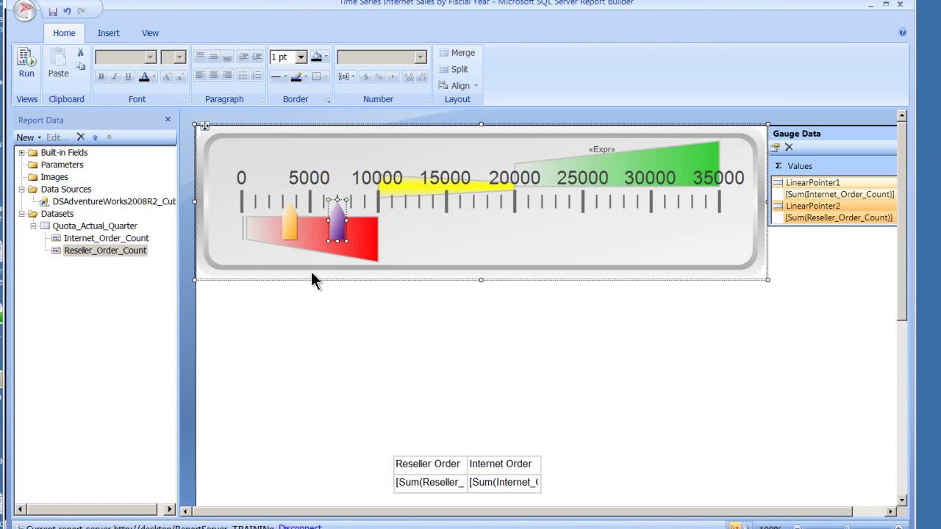
left_click(288, 226)
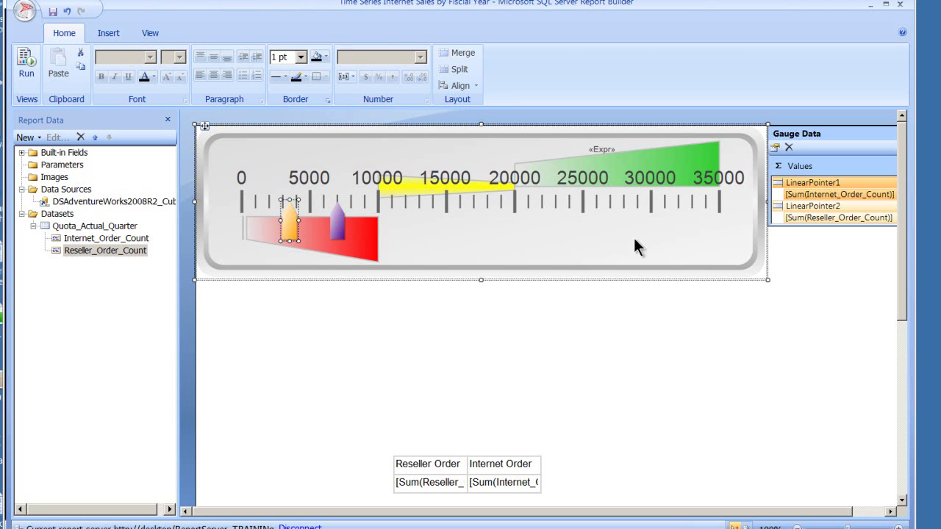
left_click(338, 222)
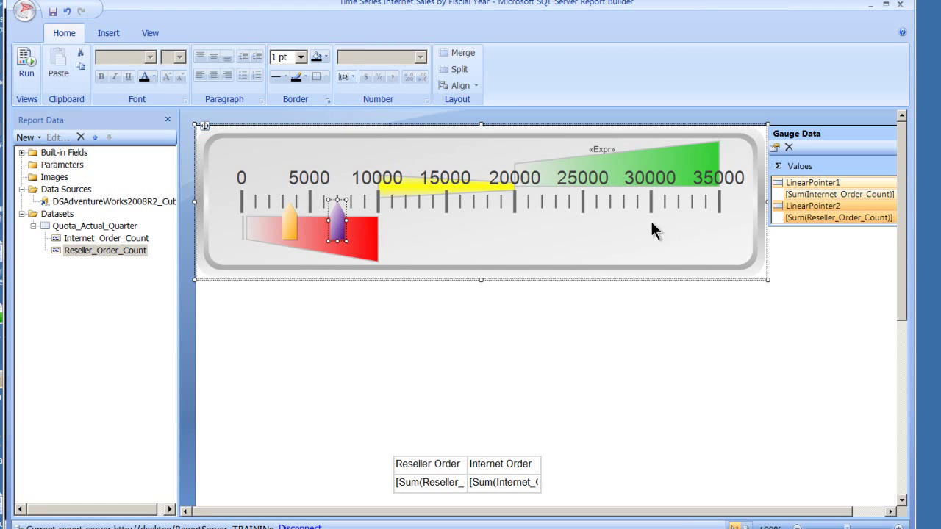
Open LinearPointer2's properties and review its value expression without changing it
right_click(793, 206)
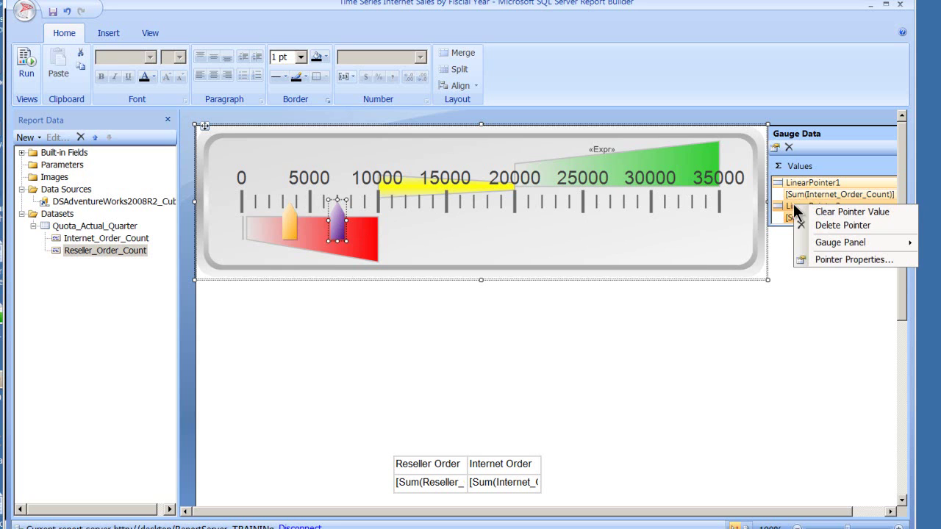
left_click(831, 258)
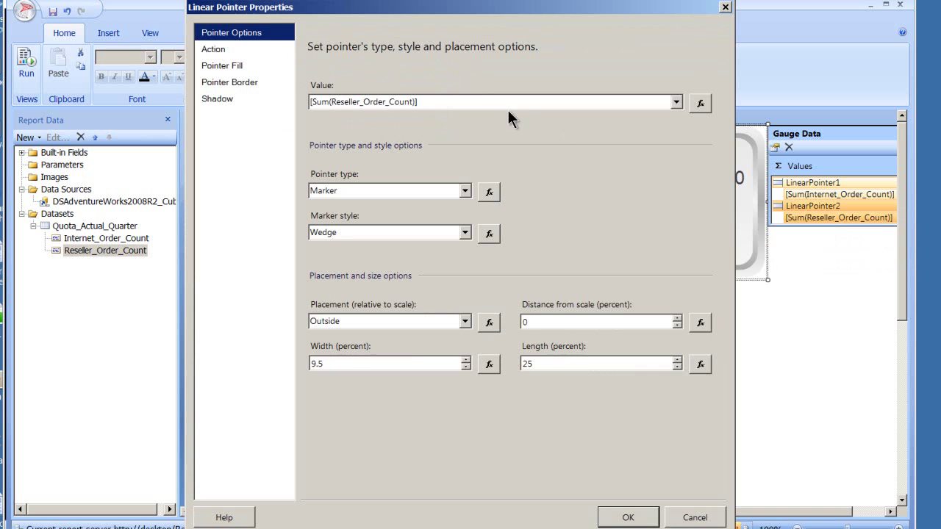
left_click(674, 102)
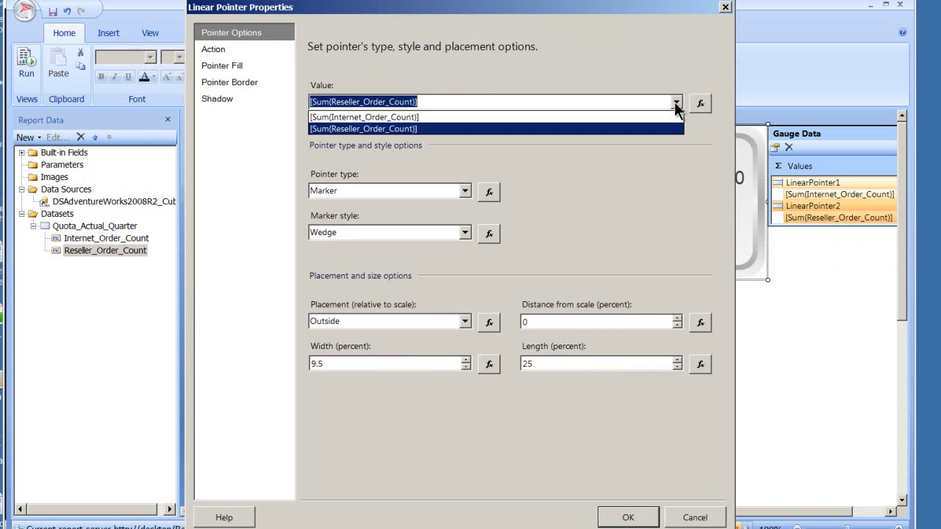
left_click(674, 102)
left_click(699, 103)
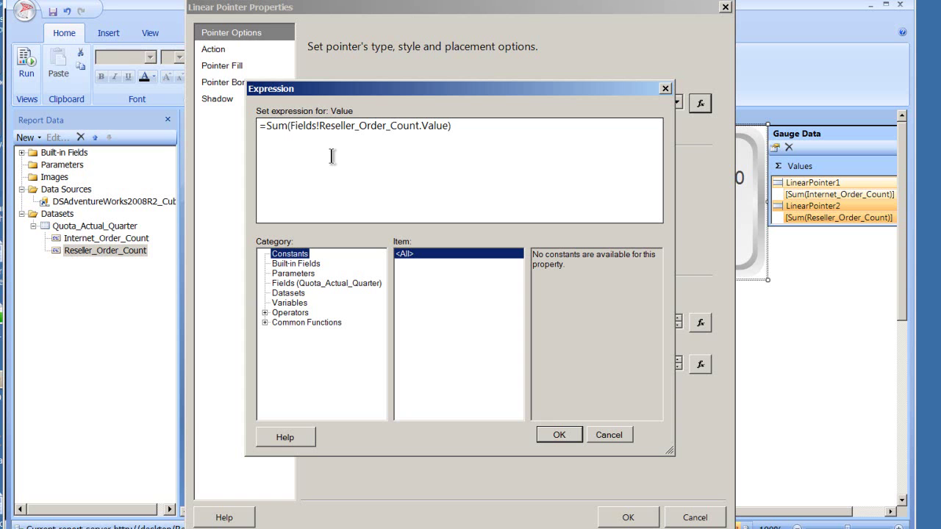
left_click(287, 292)
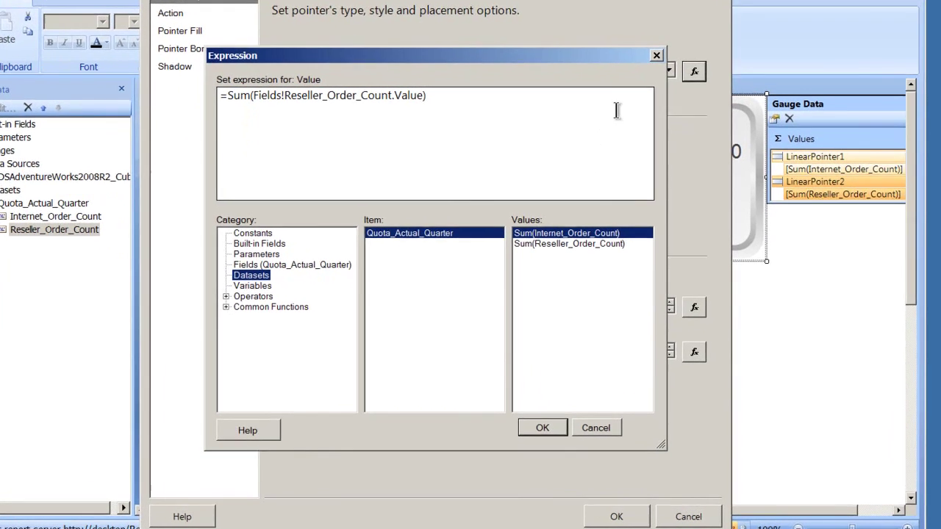
key("Return")
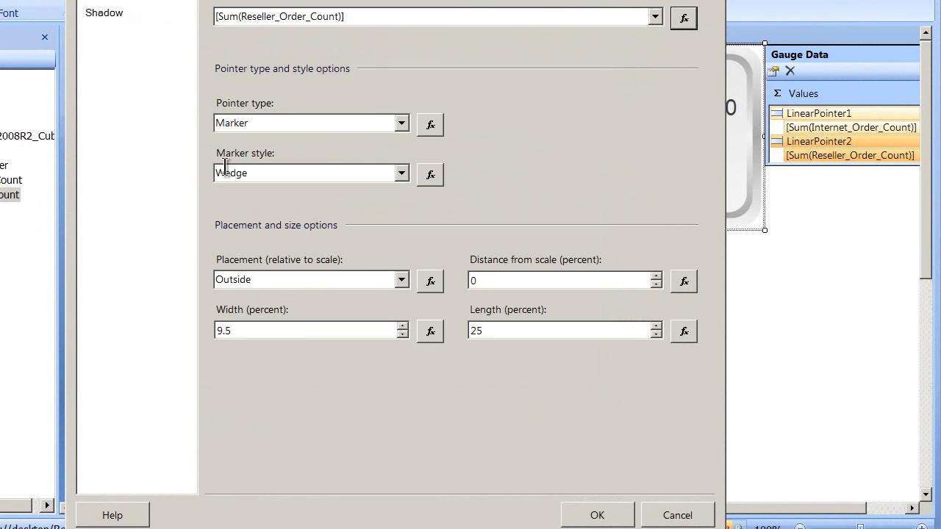
Keep the Marker pointer type, set the marker style to Diamond, confirm, and reselect the gauge
left_click(402, 123)
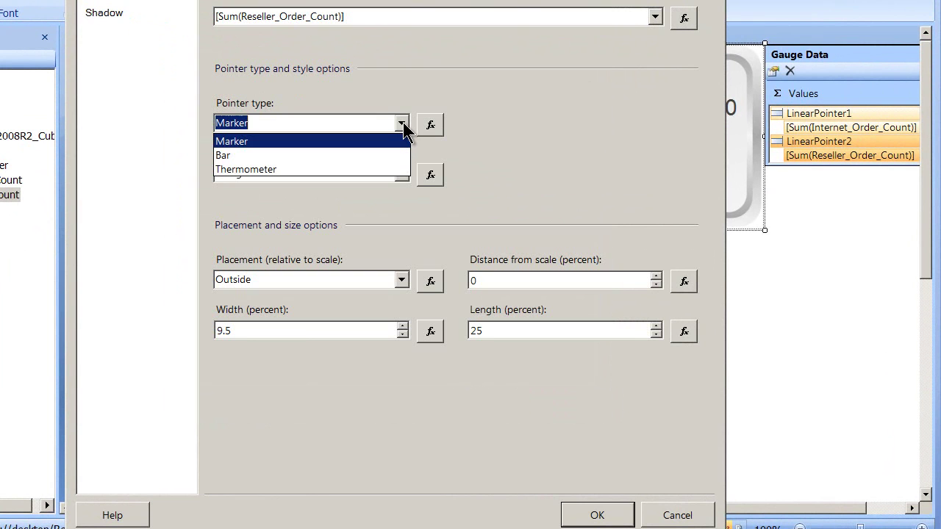
left_click(402, 124)
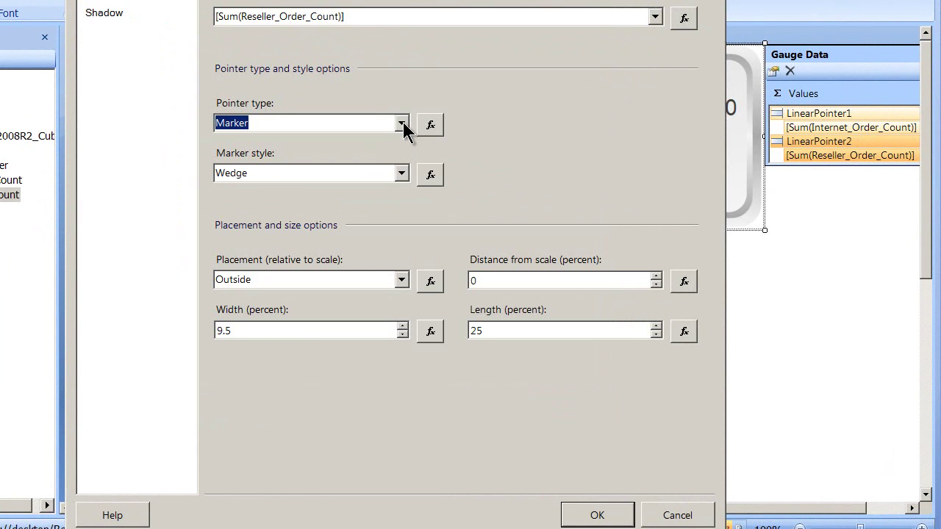
left_click(401, 173)
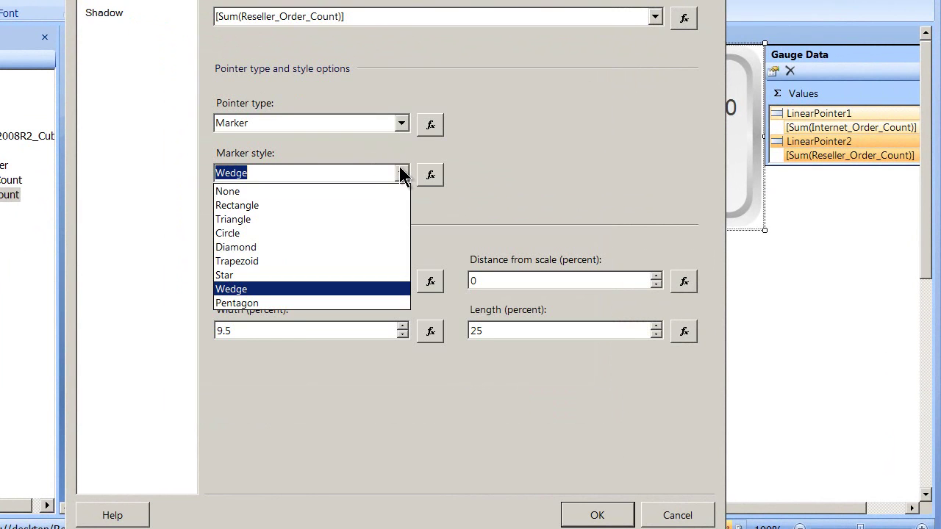
left_click(250, 247)
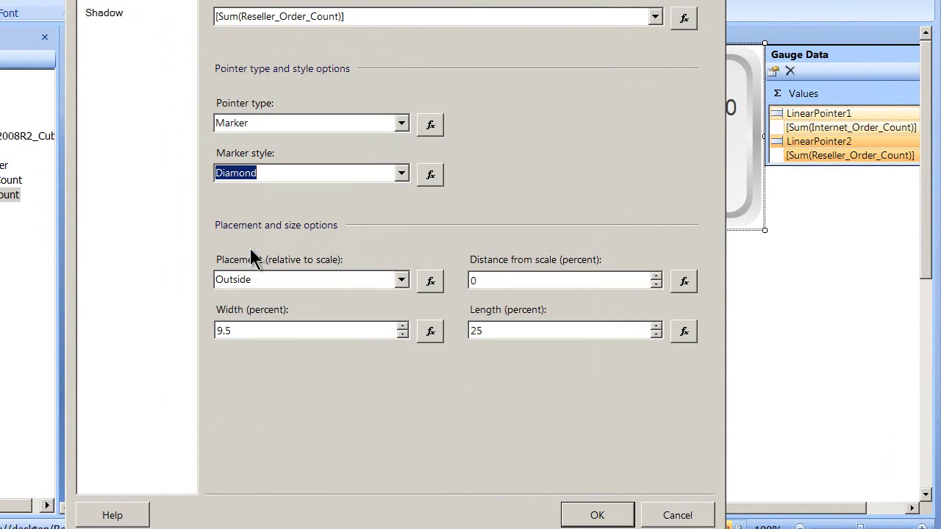
left_click(601, 516)
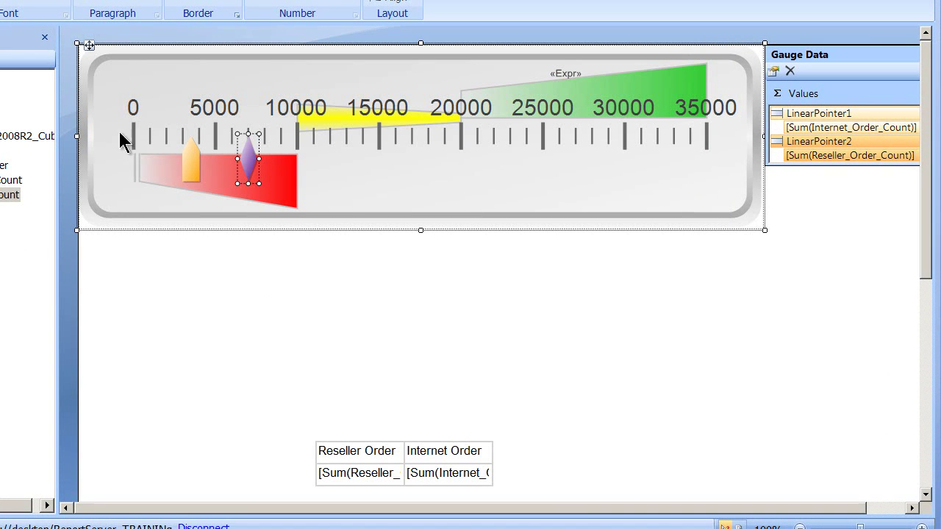
left_click(249, 155)
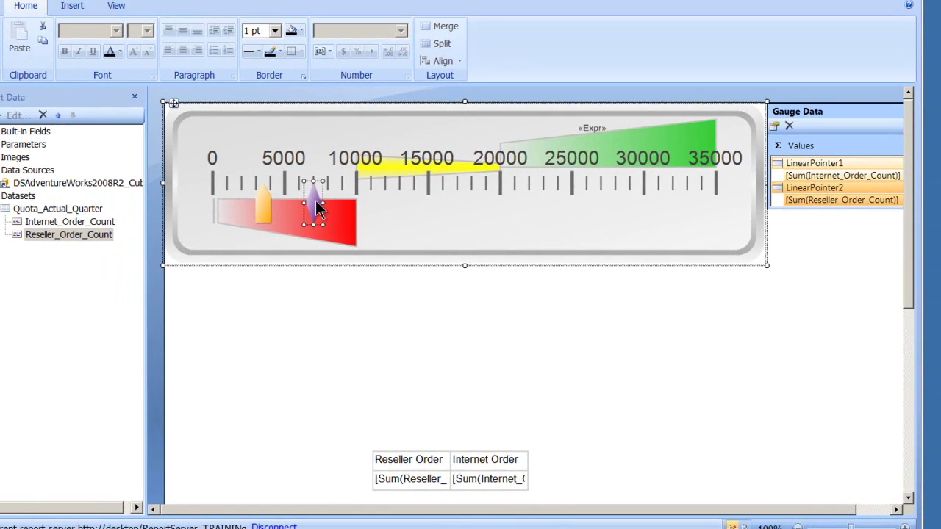
right_click(251, 162)
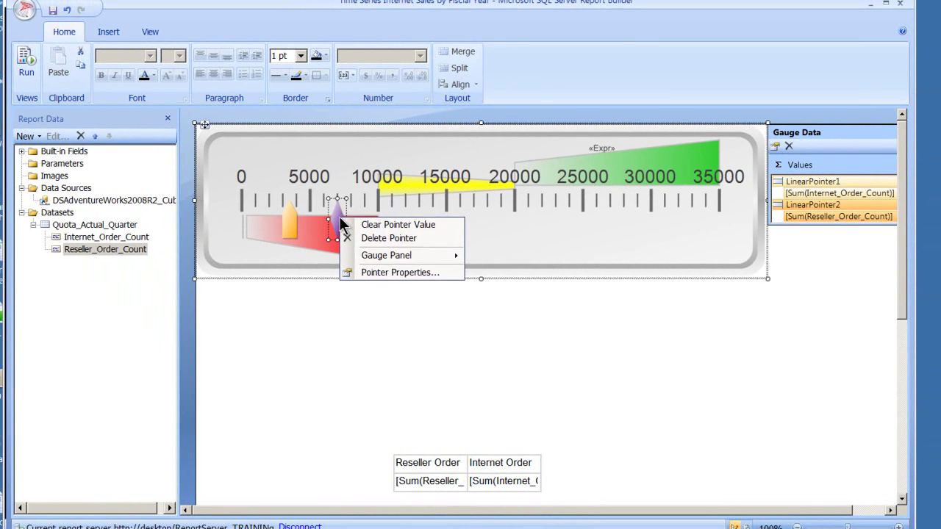
left_click(373, 270)
left_click(220, 64)
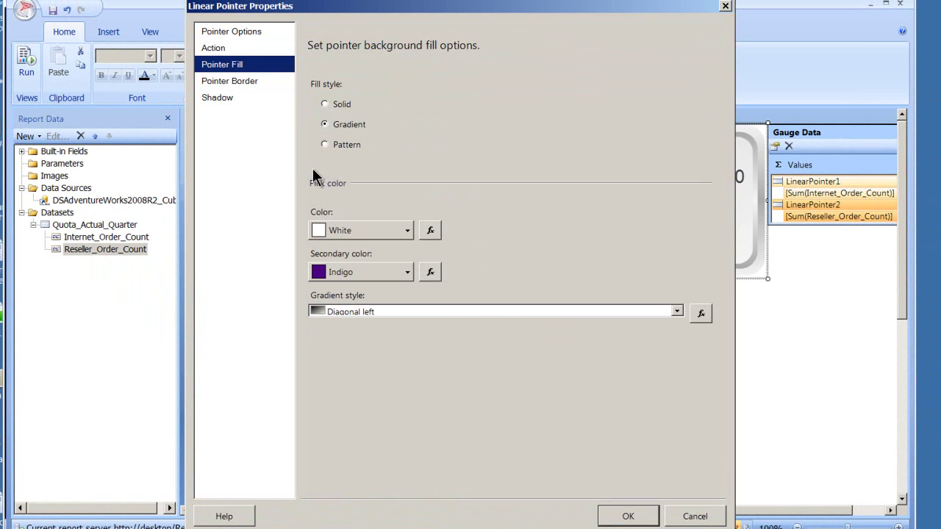
left_click(224, 80)
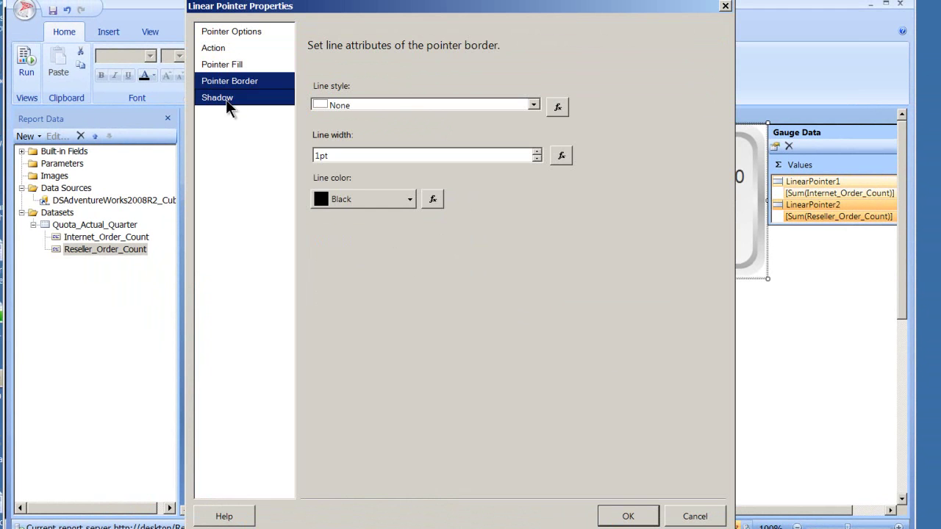
left_click(225, 99)
left_click(212, 35)
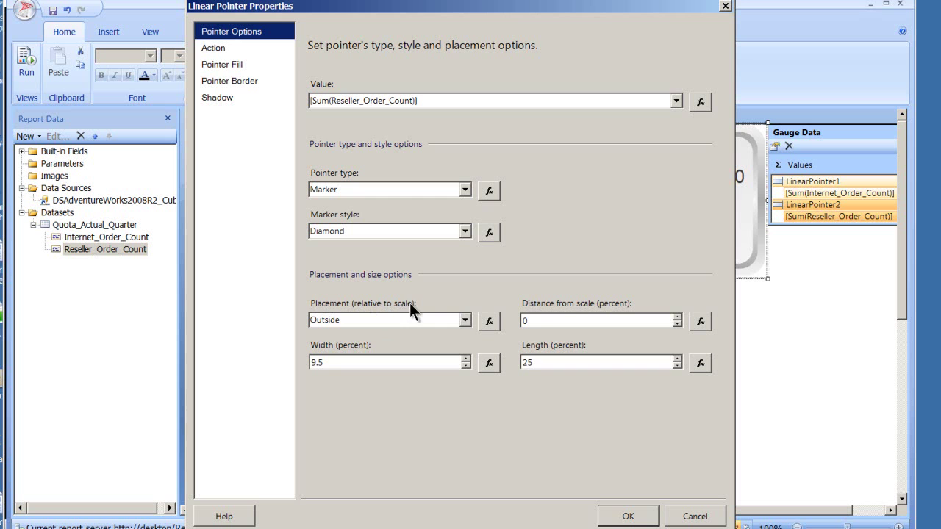
left_click(464, 321)
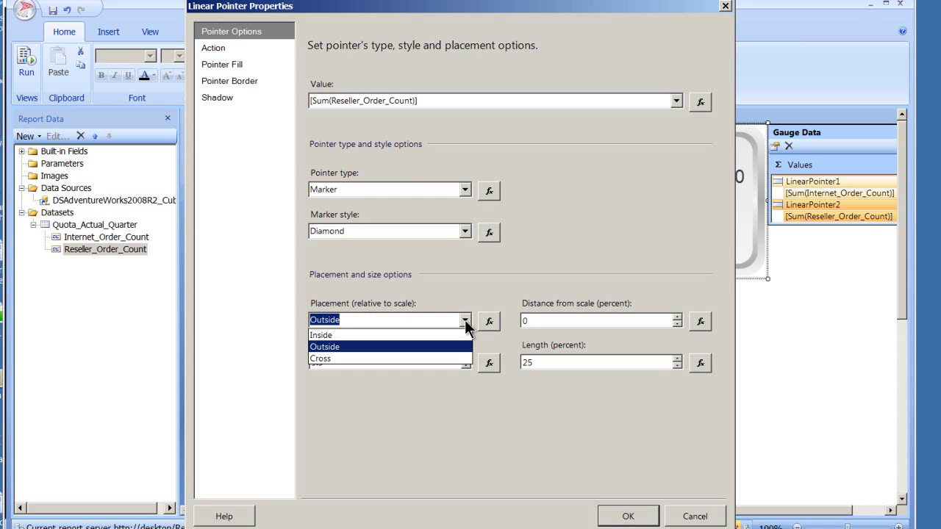
left_click(453, 334)
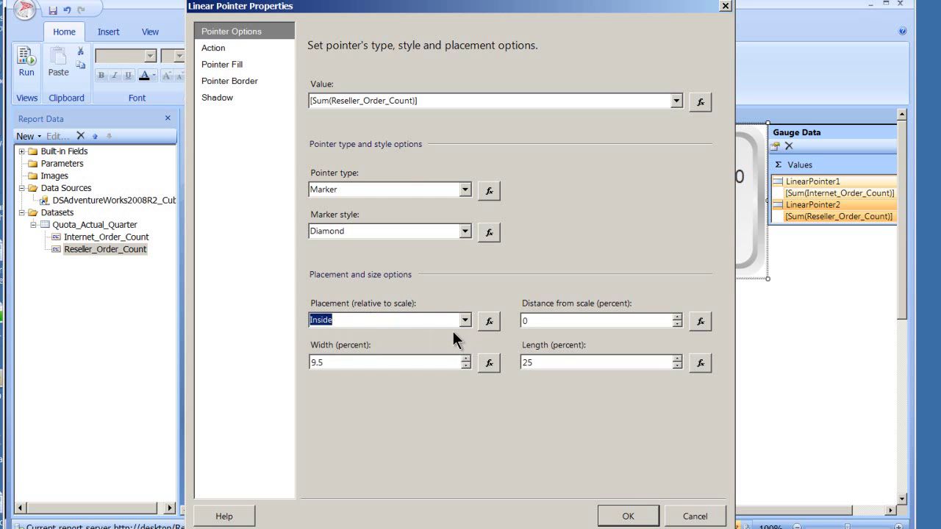
left_click(633, 514)
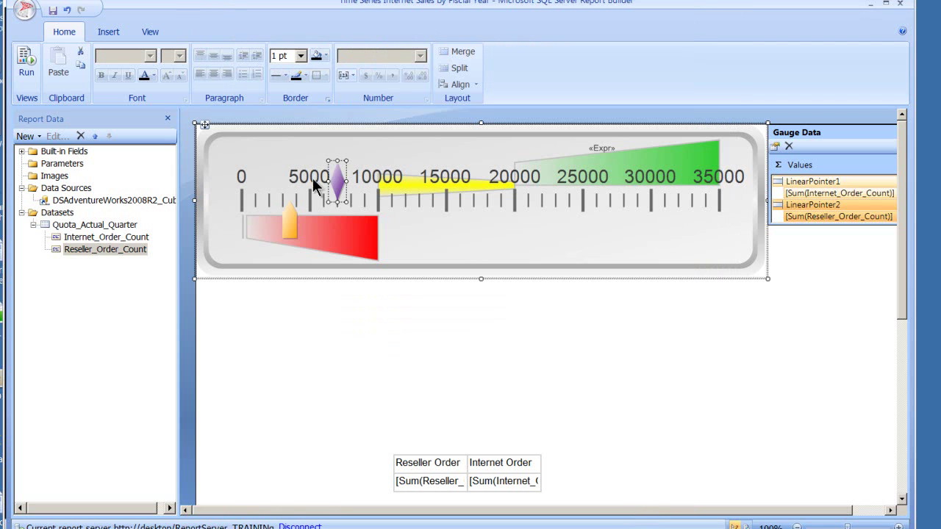
right_click(337, 185)
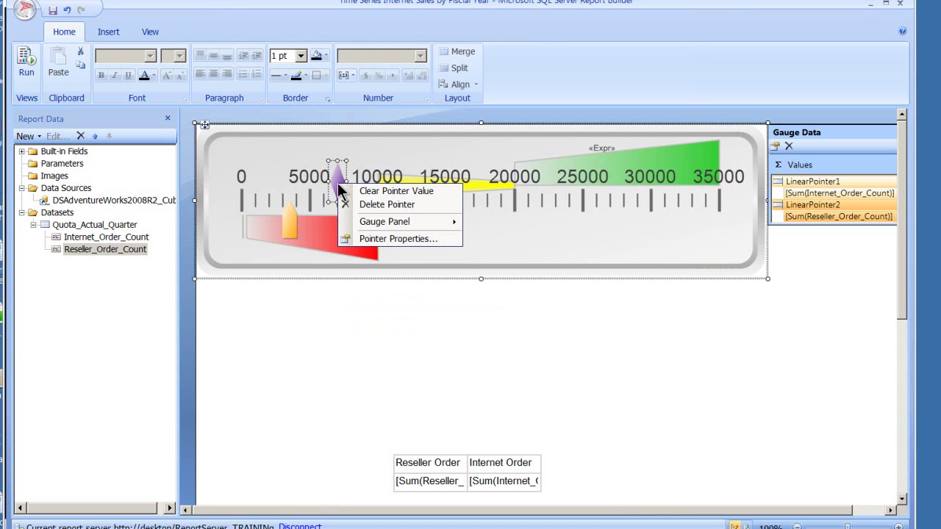
left_click(396, 238)
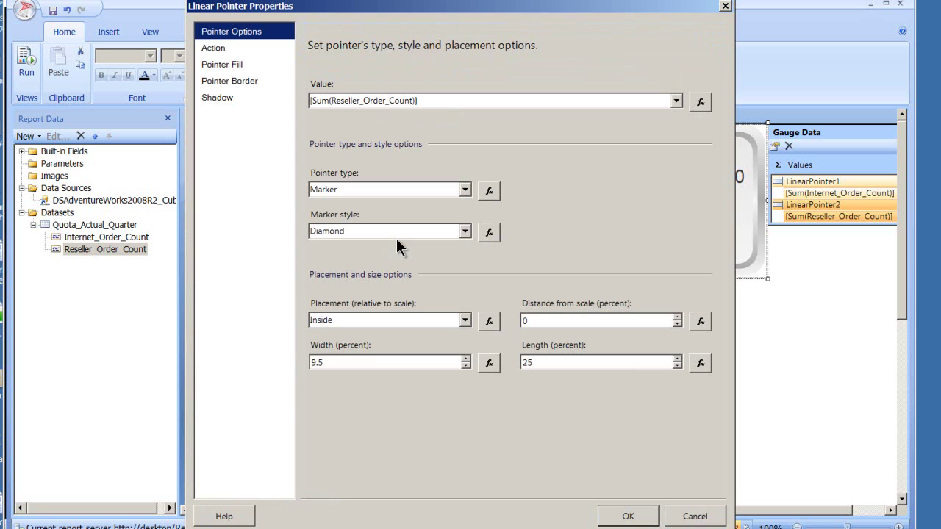
left_click(465, 322)
left_click(435, 345)
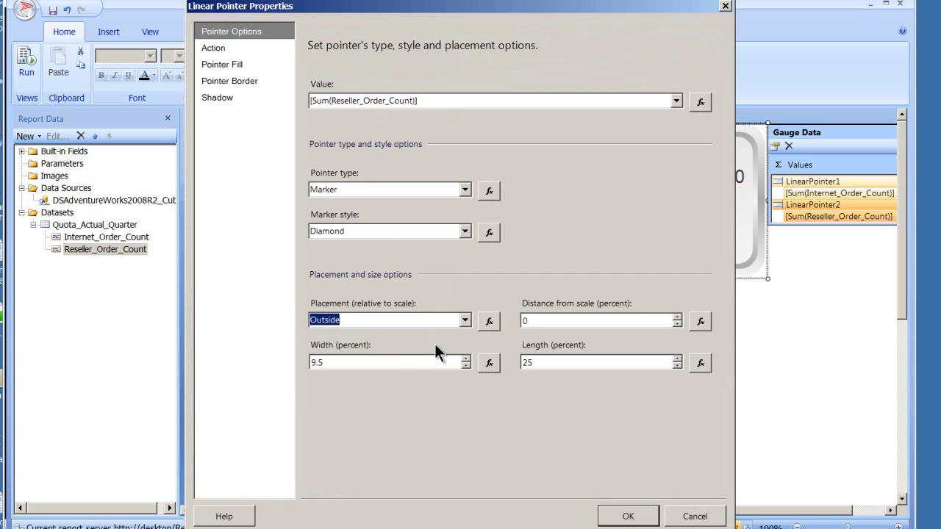
left_click(636, 514)
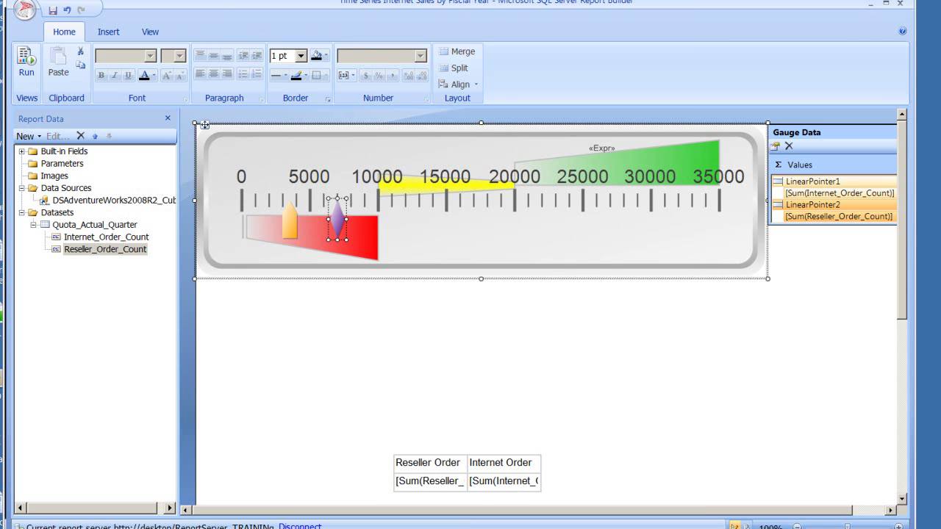
key("alt+Tab")
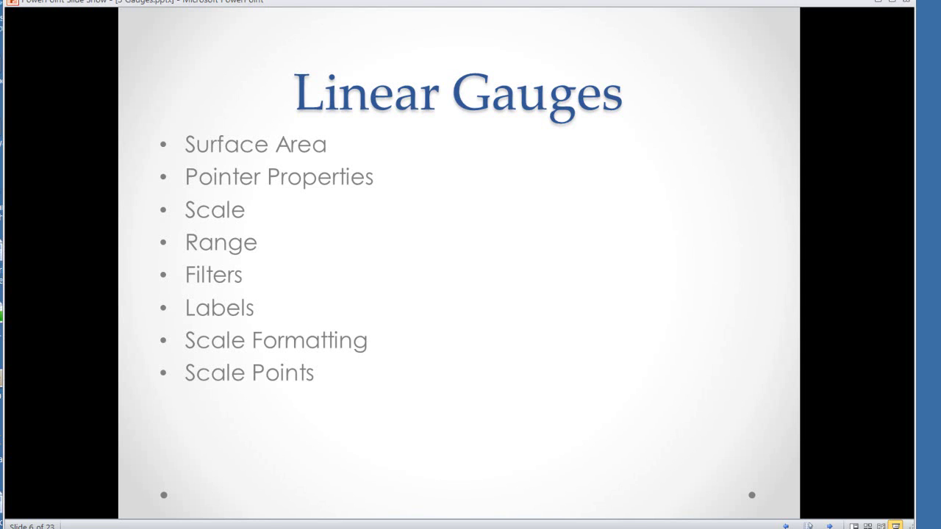
key("alt+Tab")
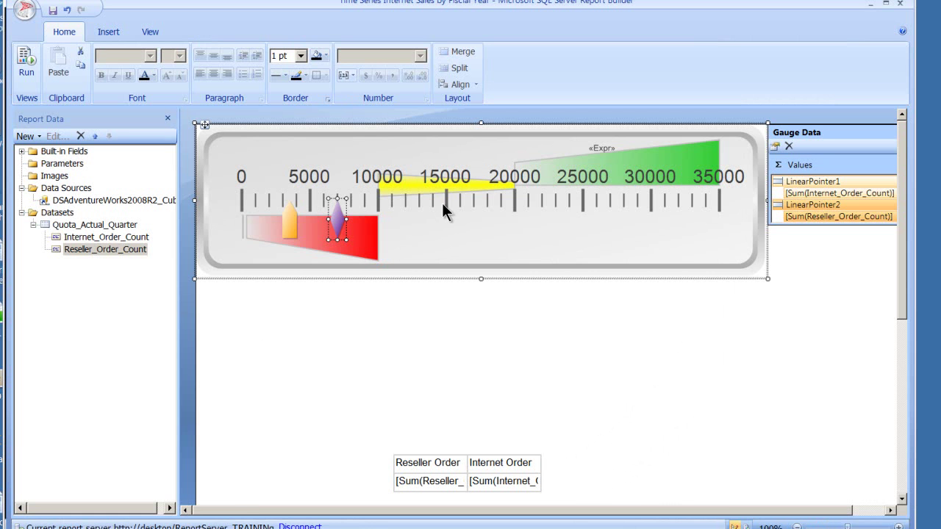
Hide the scale's number labels, then show them again
left_click(443, 210)
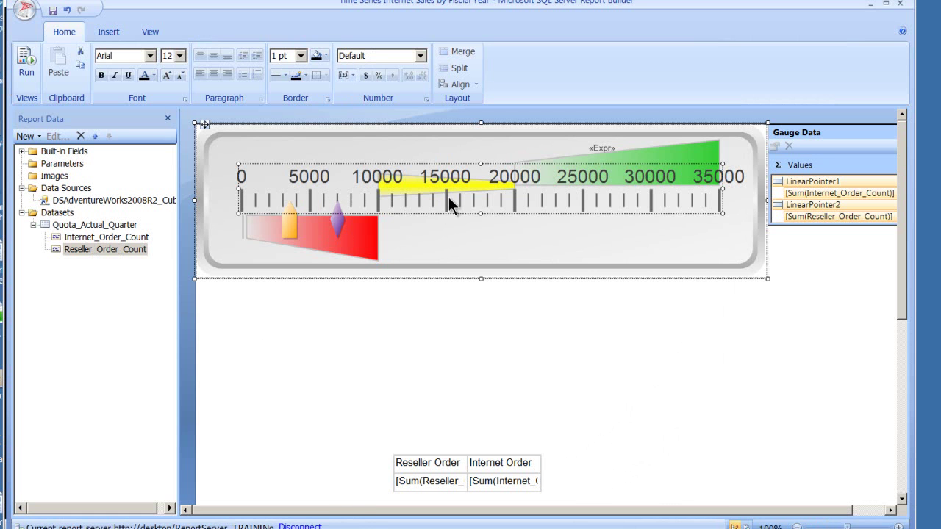
right_click(467, 205)
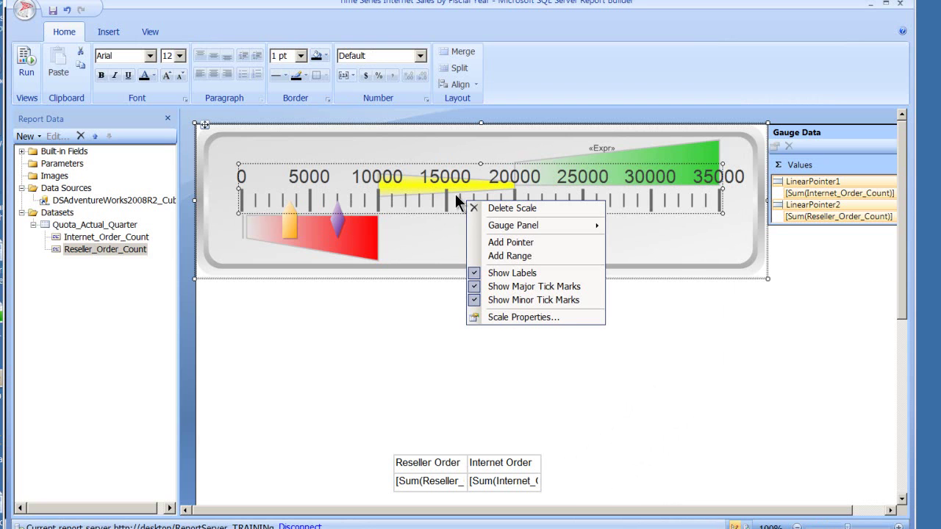
left_click(547, 273)
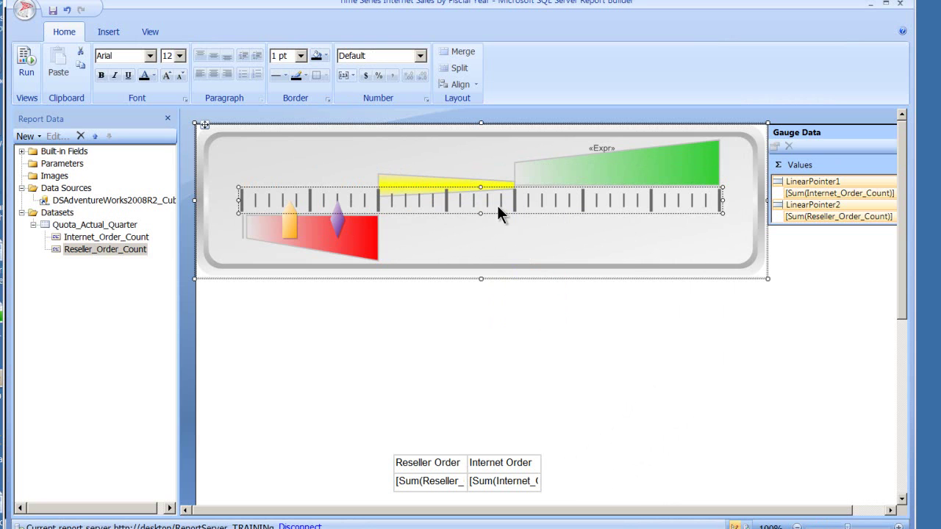
right_click(497, 205)
left_click(571, 269)
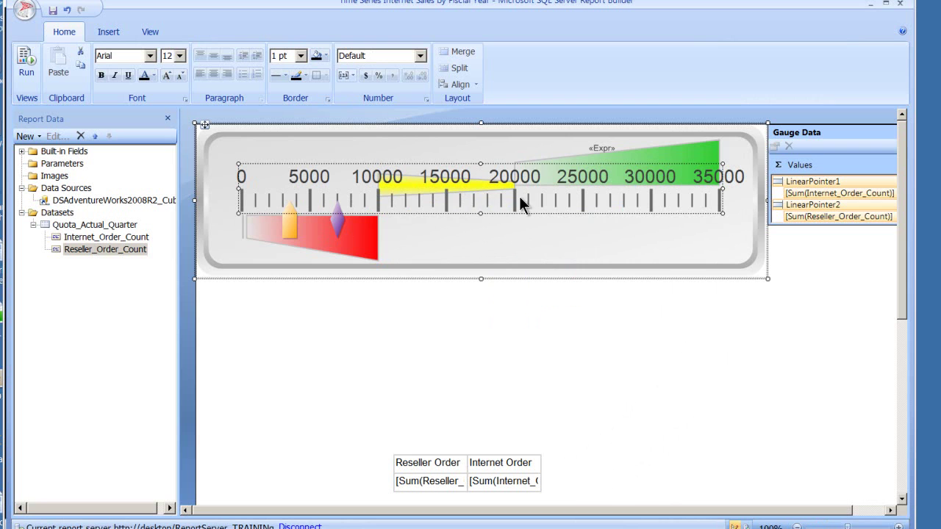
Hide the scale's minor tick marks, then show them again
right_click(559, 197)
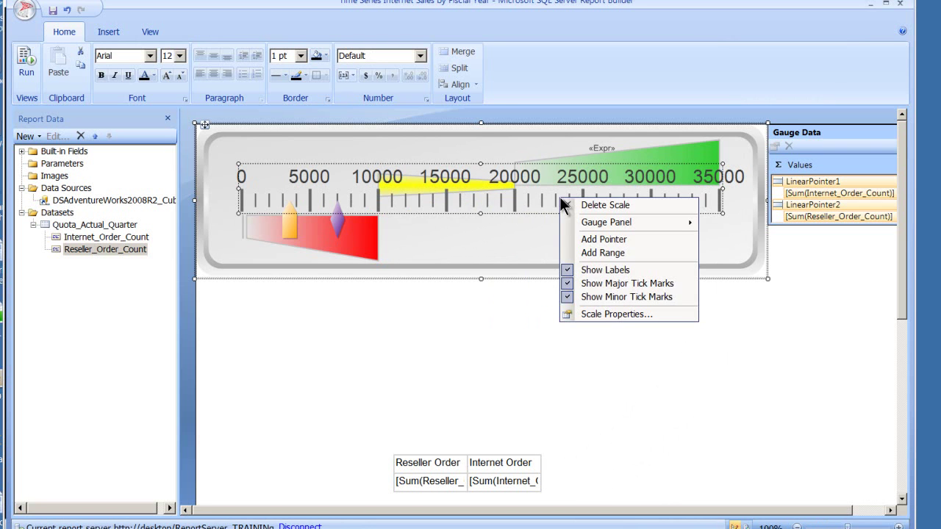
left_click(607, 297)
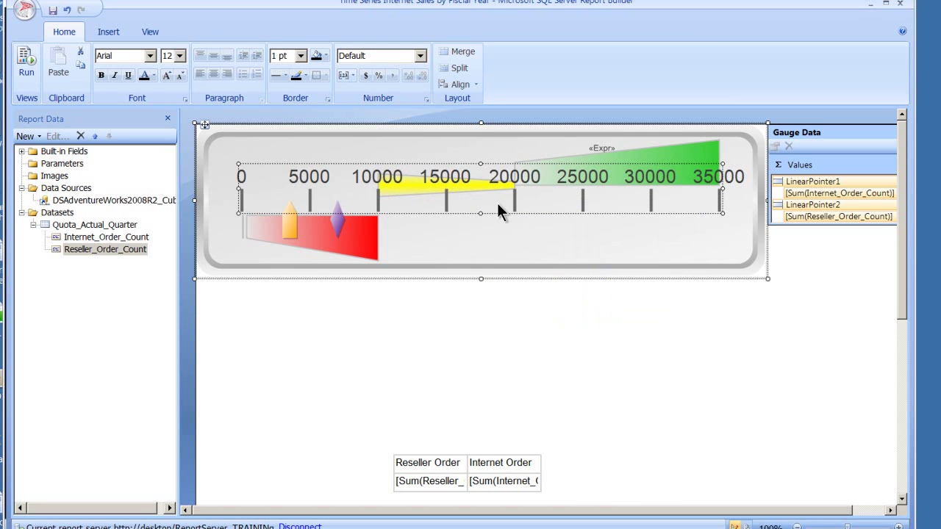
right_click(536, 196)
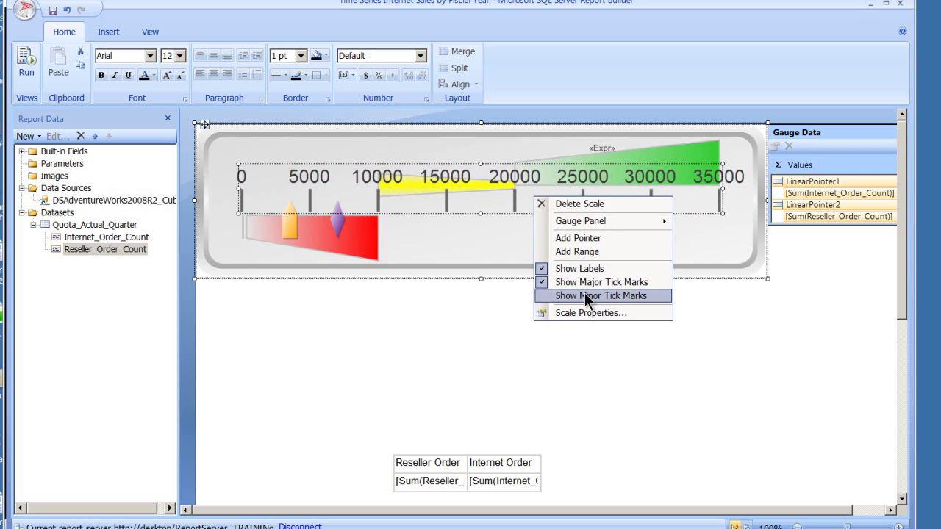
left_click(585, 293)
right_click(529, 194)
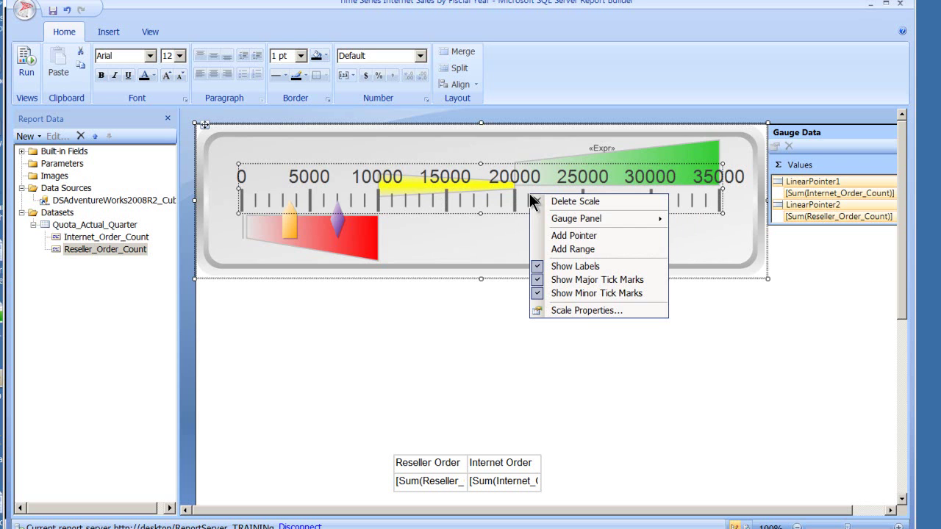
Review the Linear Scale Properties action, layout, label, major and minor tick mark pages, then cancel
left_click(587, 312)
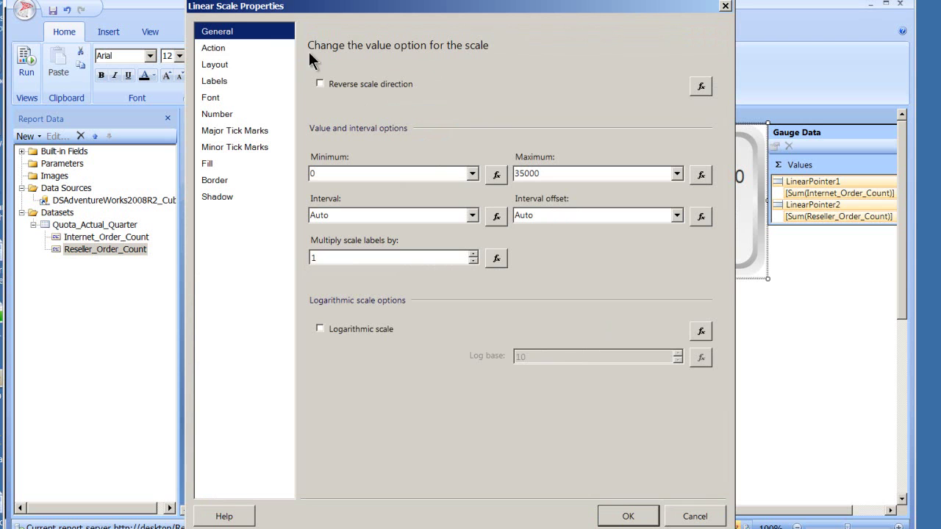
left_click(223, 48)
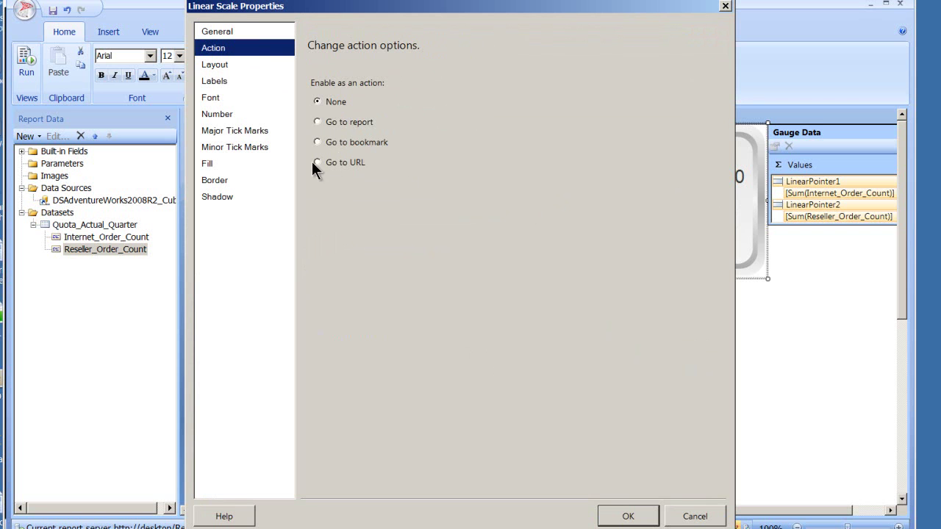
left_click(222, 65)
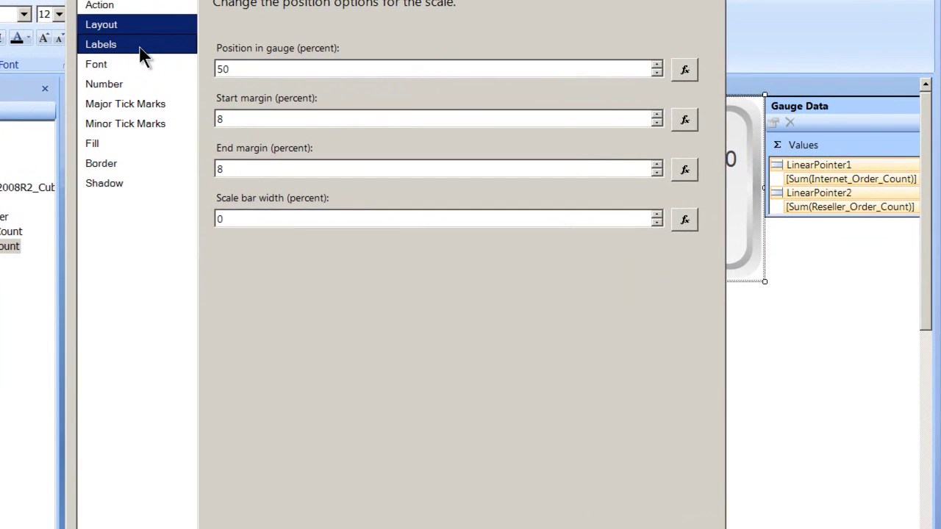
left_click(242, 84)
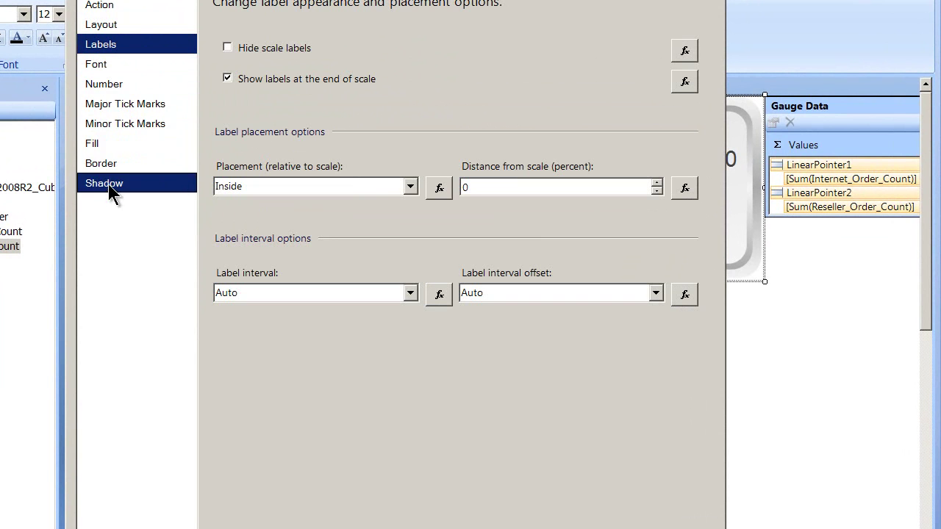
left_click(113, 107)
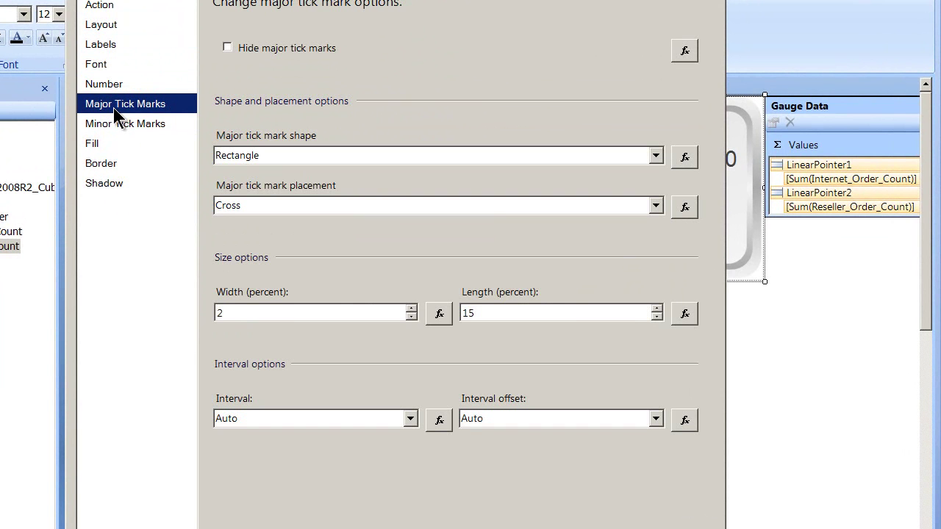
left_click(128, 123)
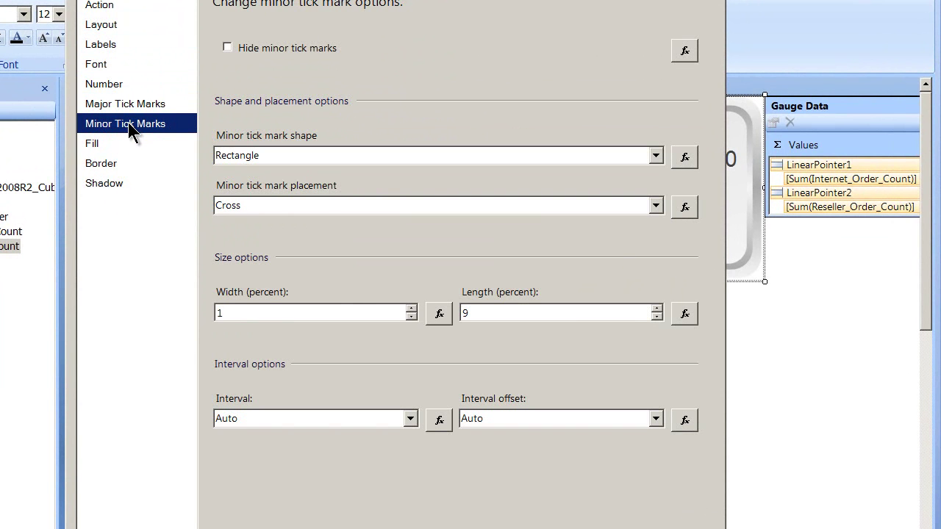
left_click(126, 106)
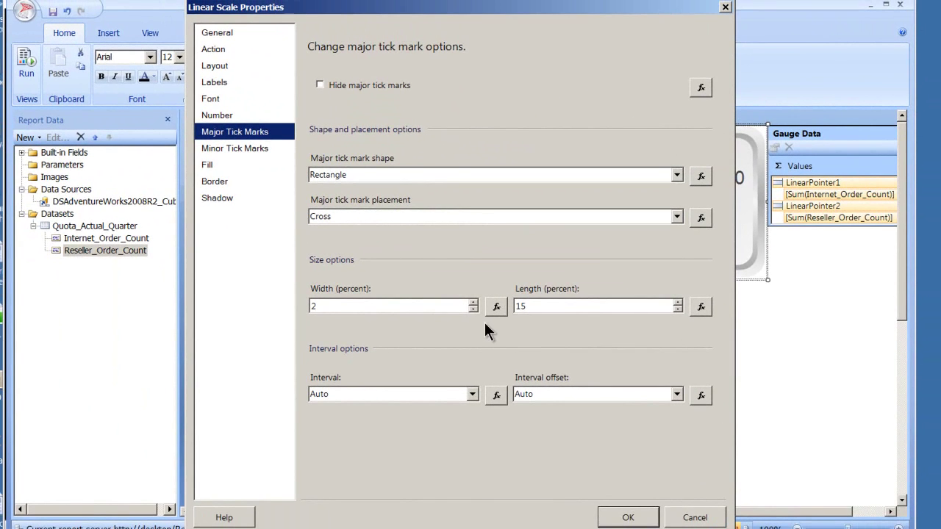
left_click(708, 518)
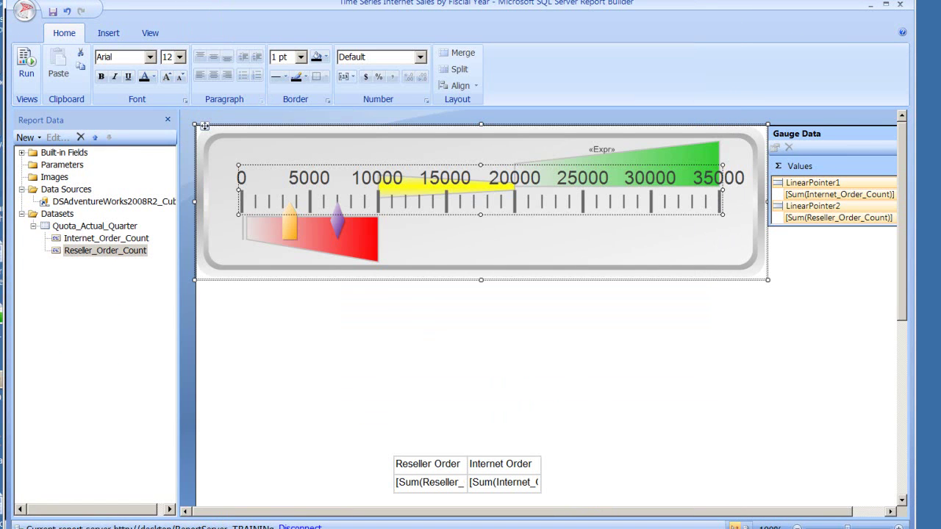
key("alt+Tab")
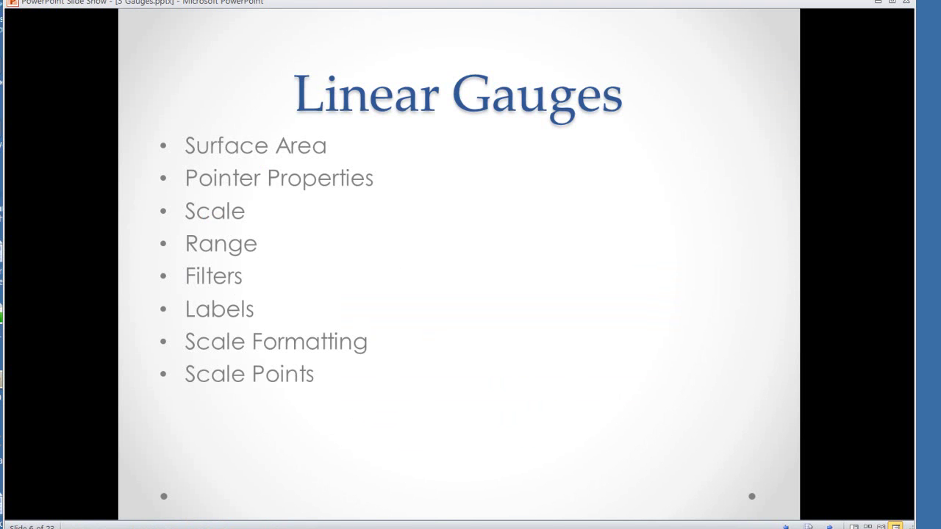
key("alt+Tab")
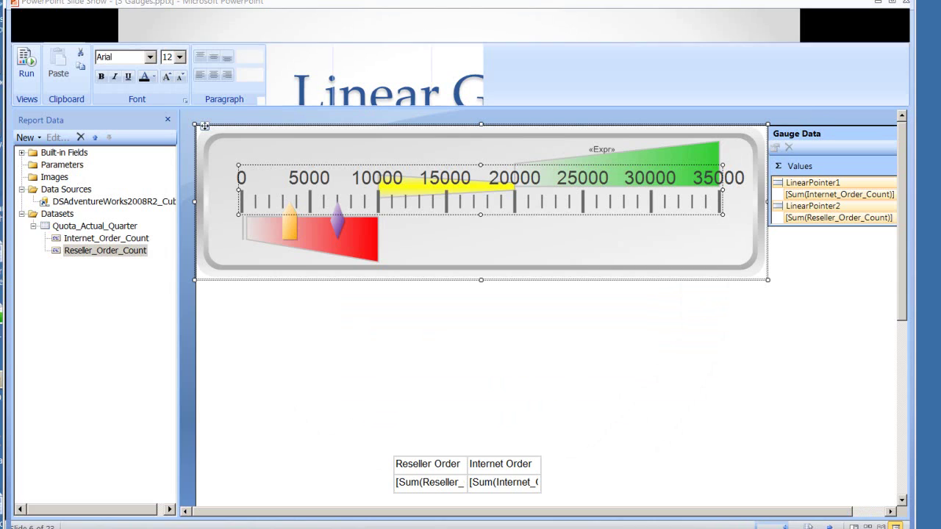
Select the panel, red range, scale and «Expr» label, then bring up the green range's options
left_click(345, 198)
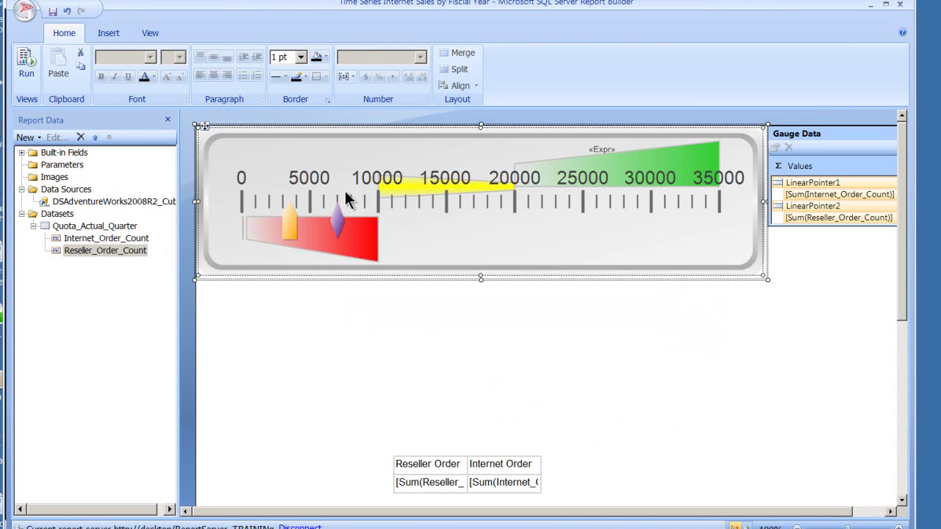
left_click(365, 241)
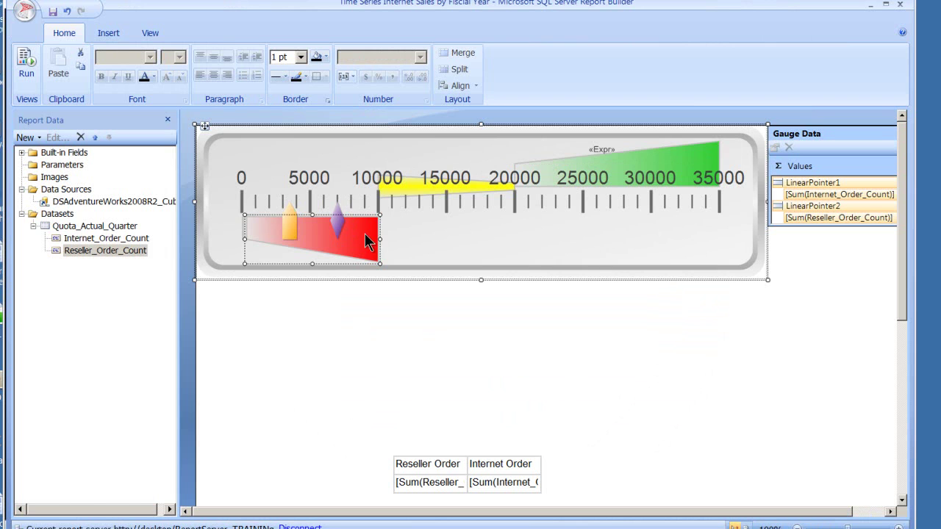
left_click(403, 188)
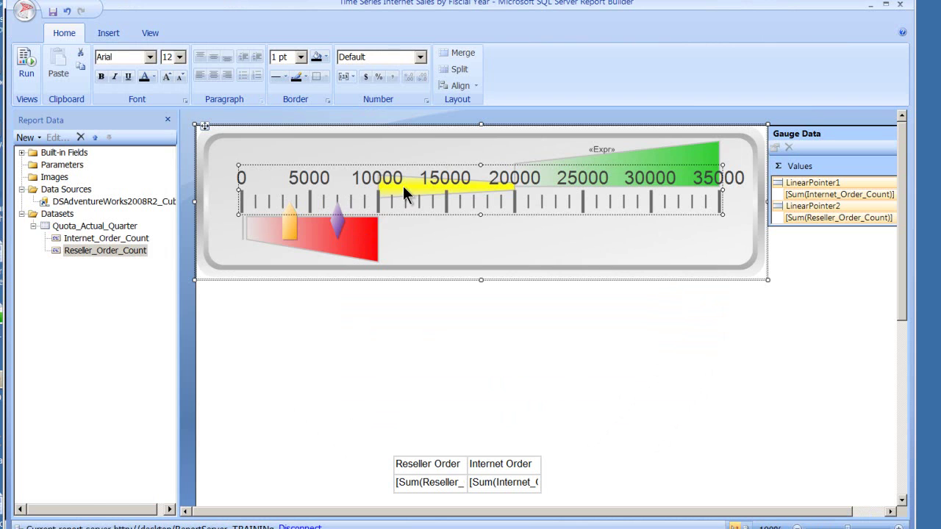
left_click(679, 150)
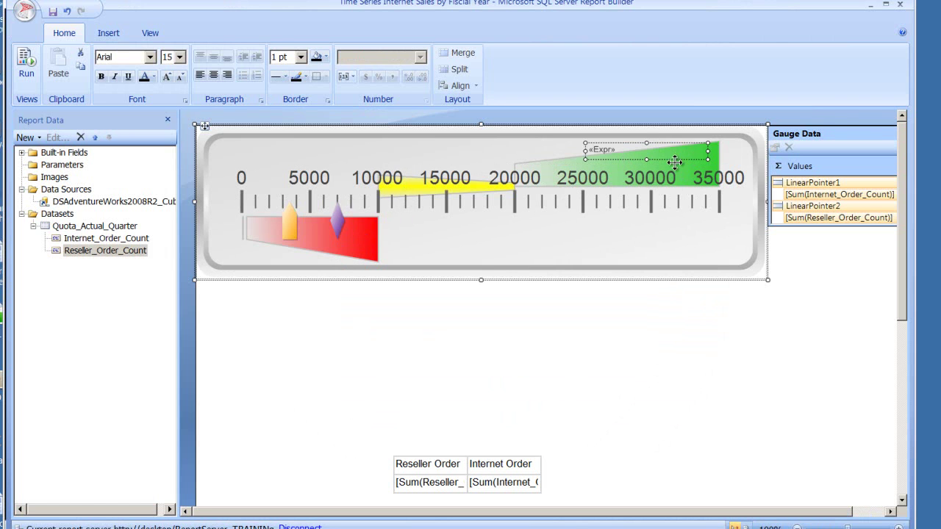
left_click(686, 180)
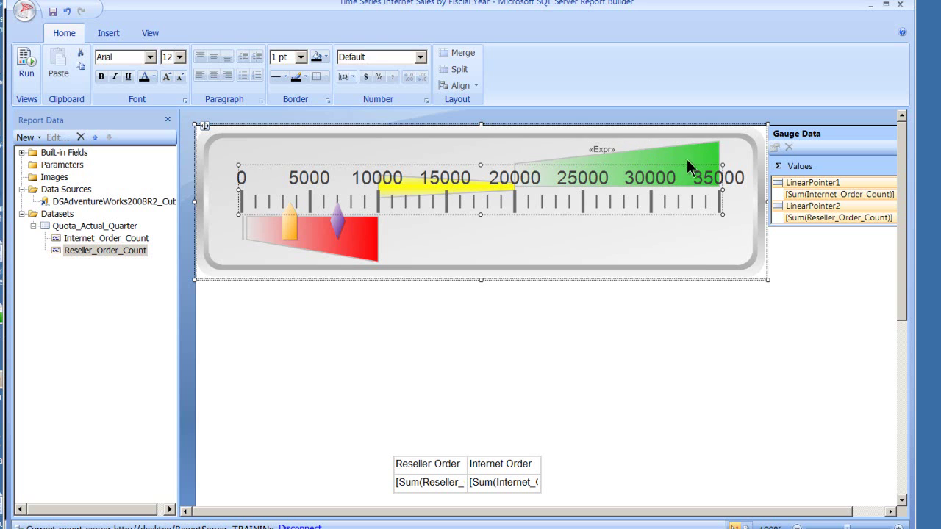
left_click(714, 163)
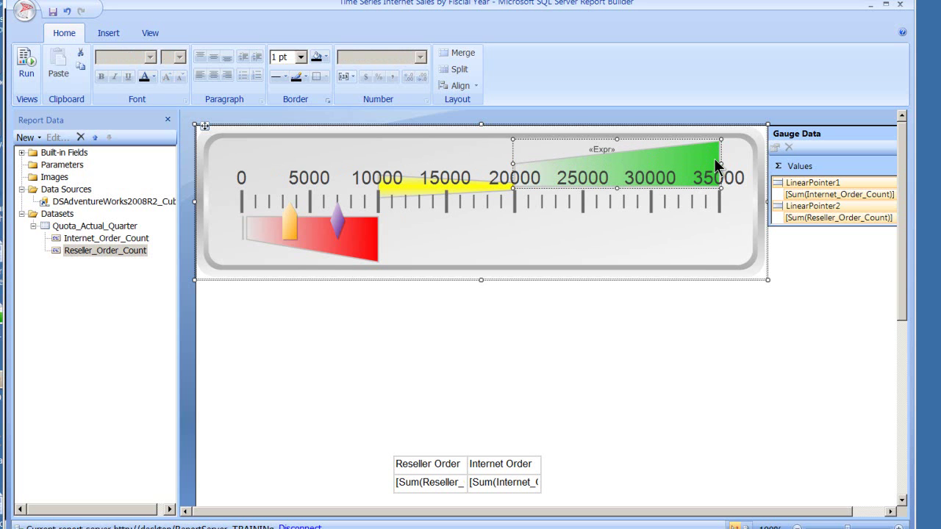
right_click(712, 158)
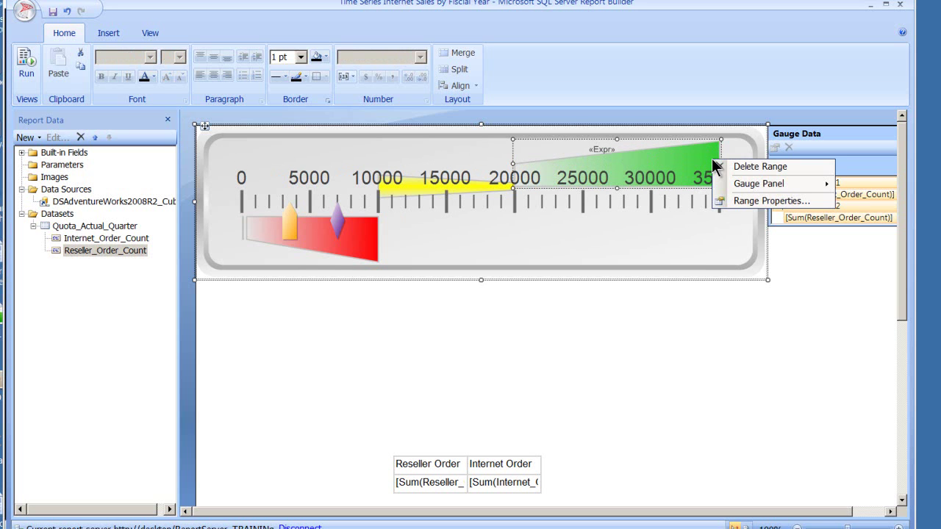
left_click(742, 197)
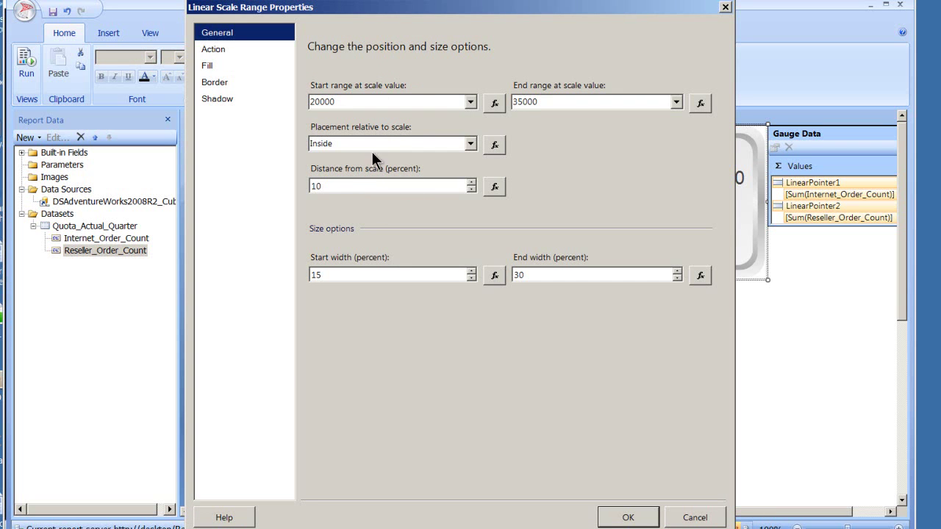
left_click(213, 50)
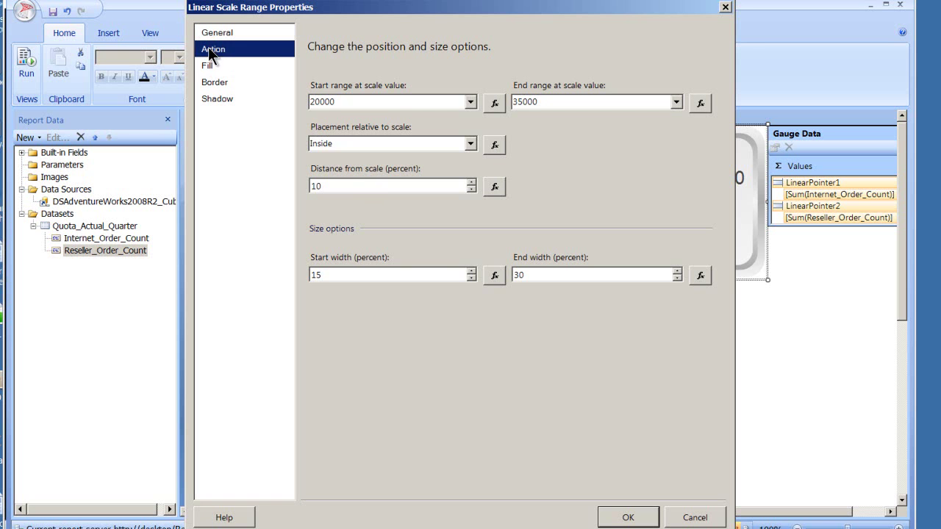
left_click(208, 66)
left_click(209, 80)
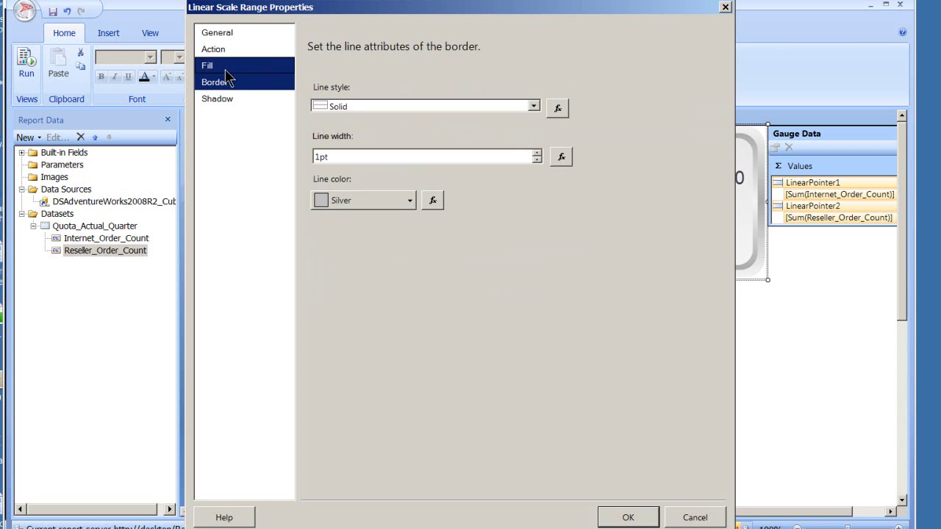
left_click(226, 53)
left_click(225, 35)
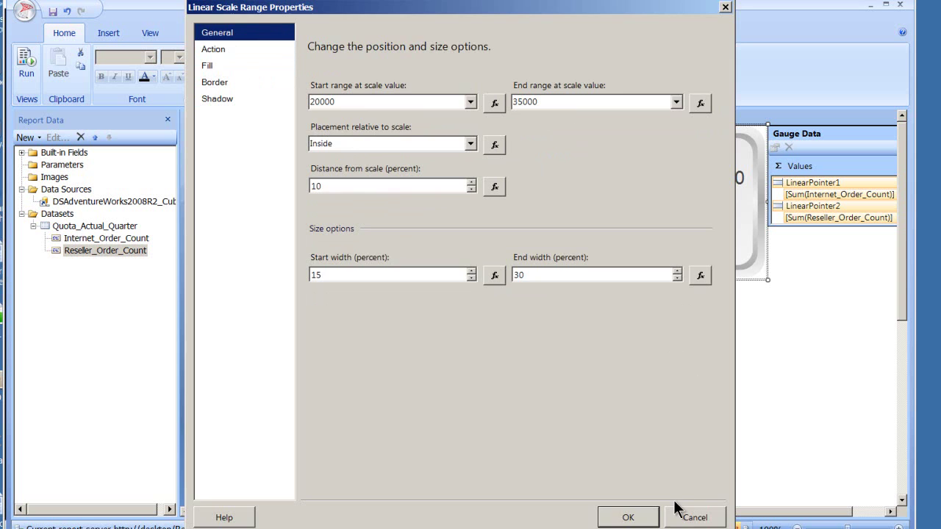
left_click(702, 517)
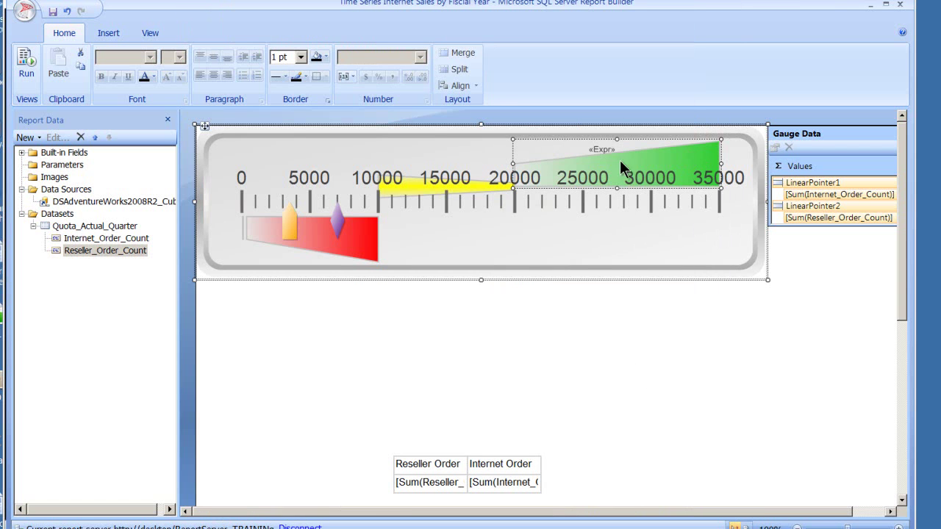
left_click(409, 190)
right_click(409, 189)
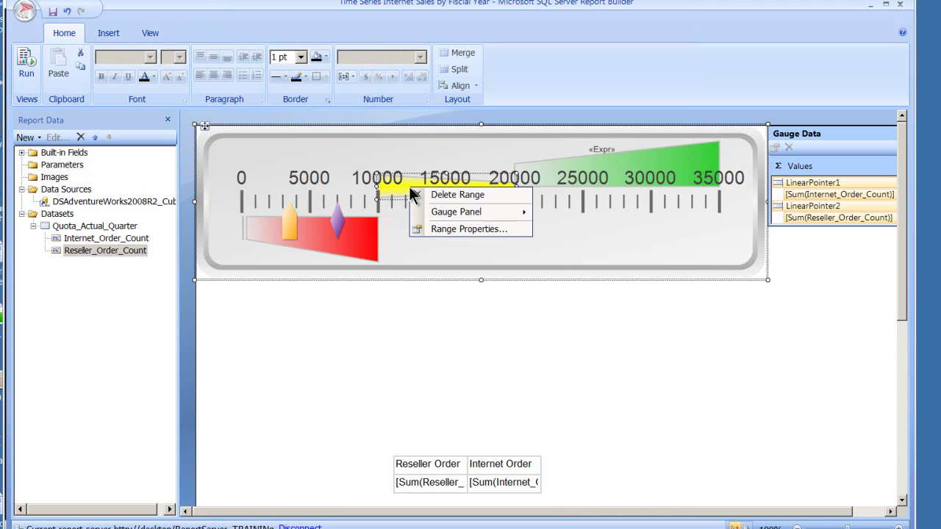
left_click(467, 230)
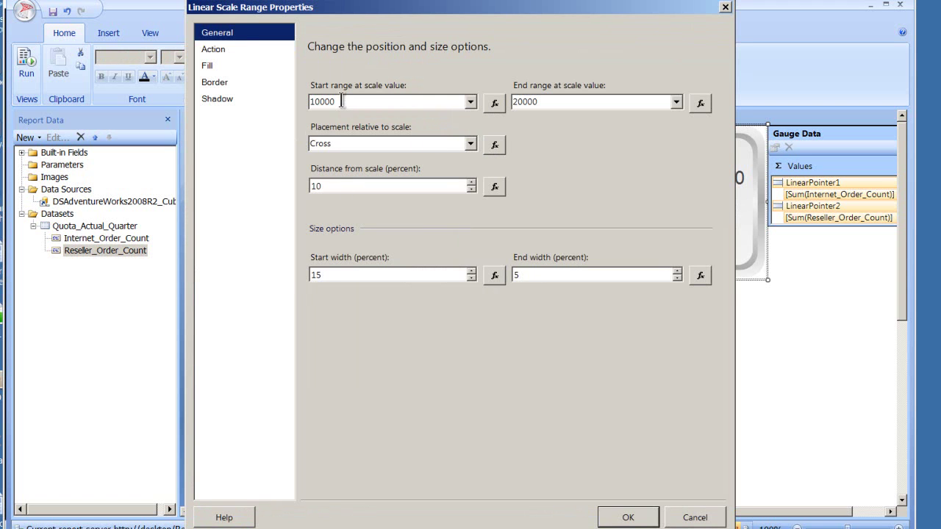
key("Tab")
key("Tab")
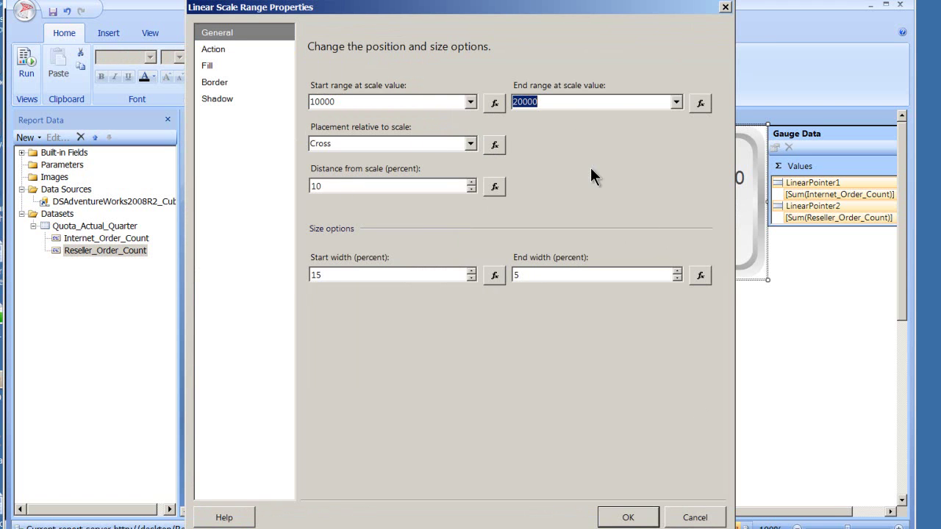
left_click(698, 517)
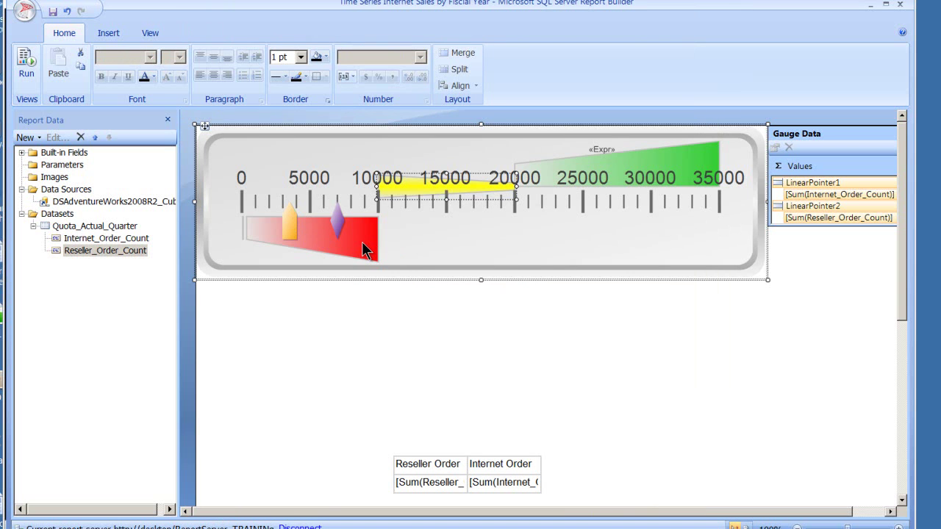
left_click(364, 248)
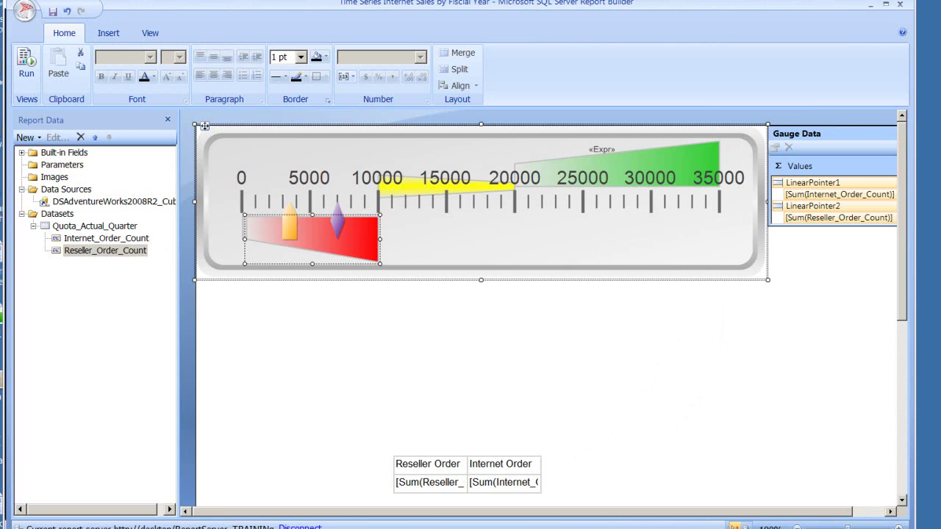
Start adding a data group to the gauge panel from its context menu
right_click(556, 232)
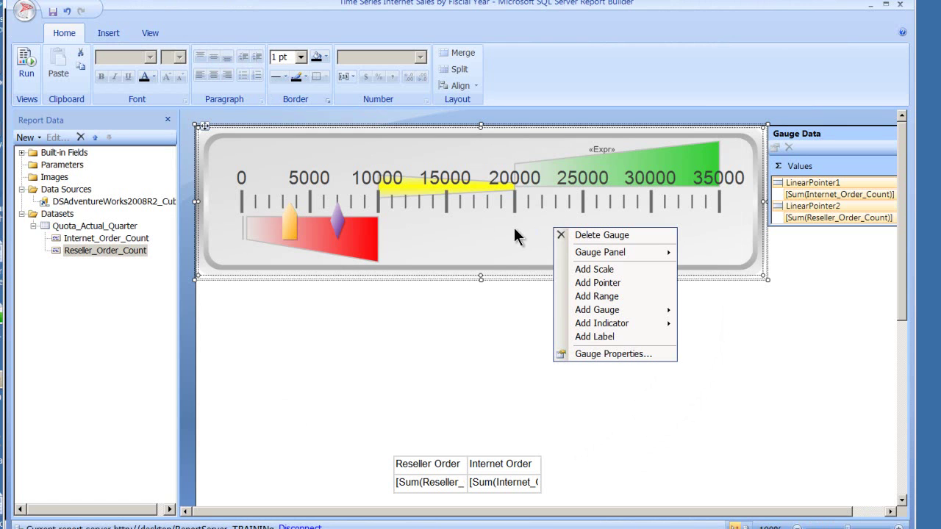
right_click(735, 250)
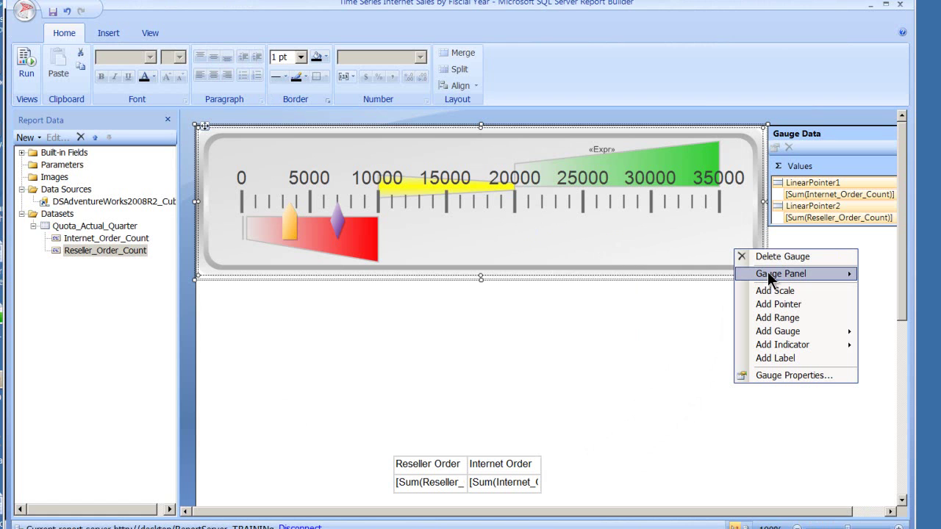
mouse_move(767, 272)
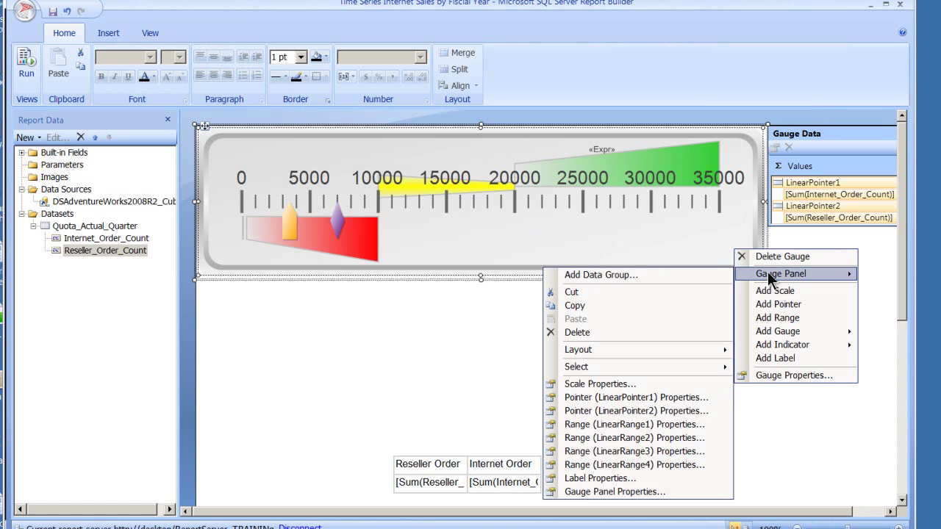
left_click(711, 273)
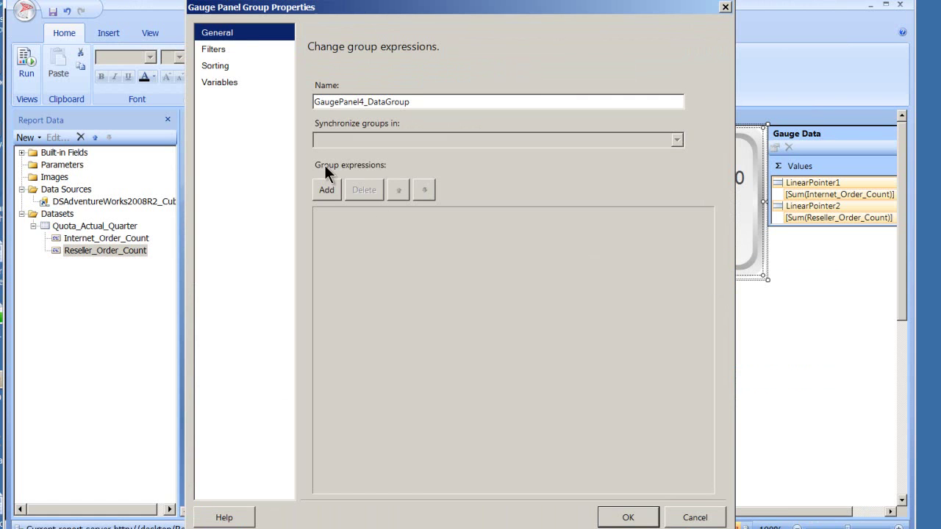
Draft an Internet_Order_Count filter in the group's Filters page, then cancel without saving
left_click(206, 50)
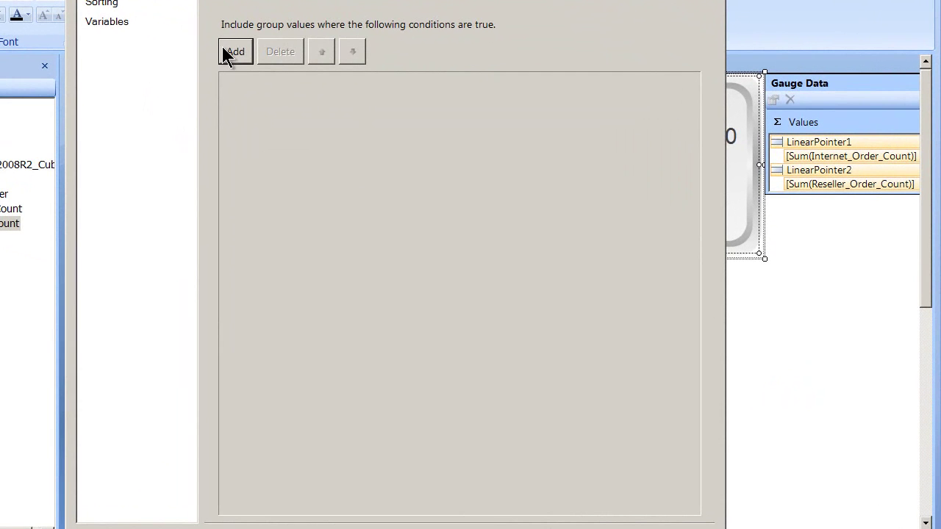
left_click(225, 50)
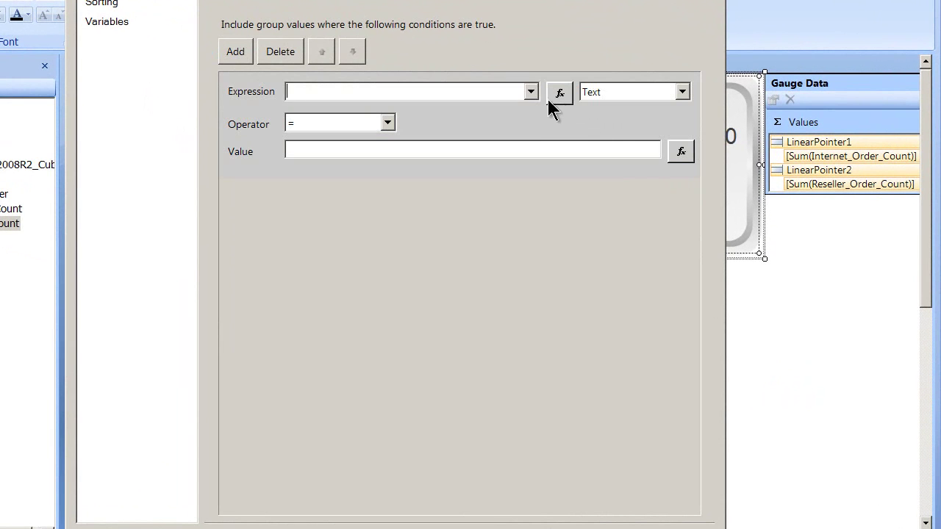
left_click(530, 91)
left_click(502, 112)
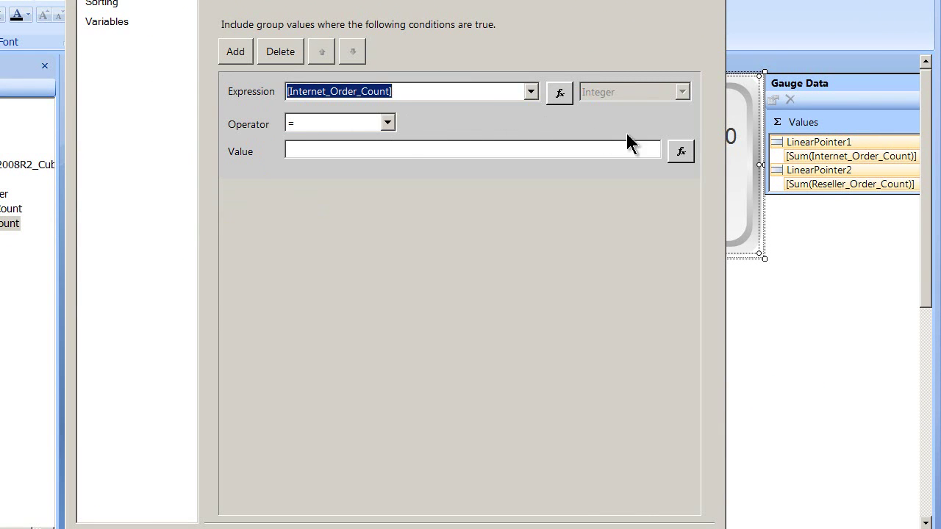
left_click(345, 147)
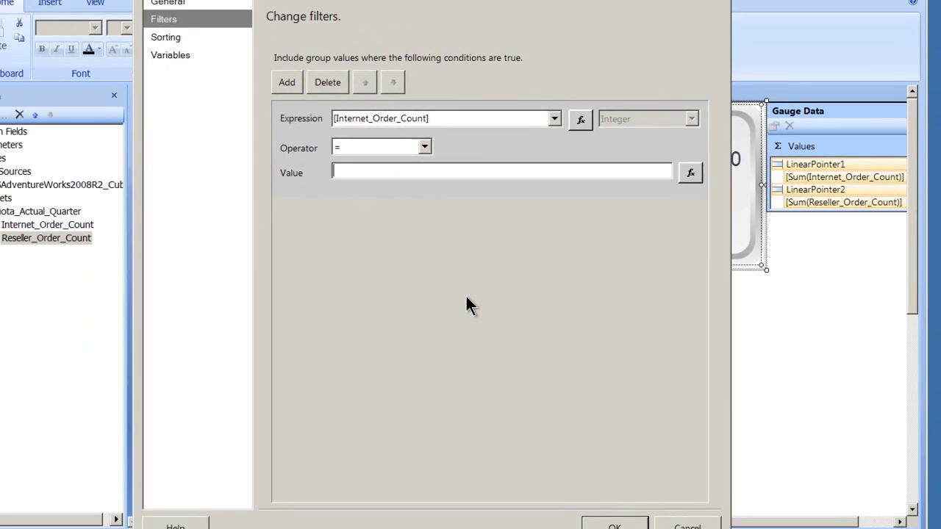
left_click(701, 520)
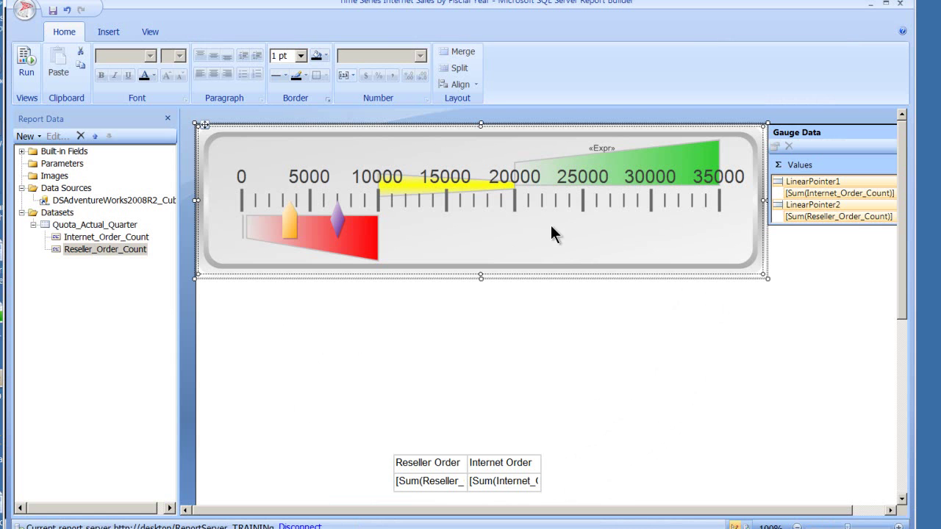
Add a new Text label to the gauge and nudge it slightly
right_click(544, 228)
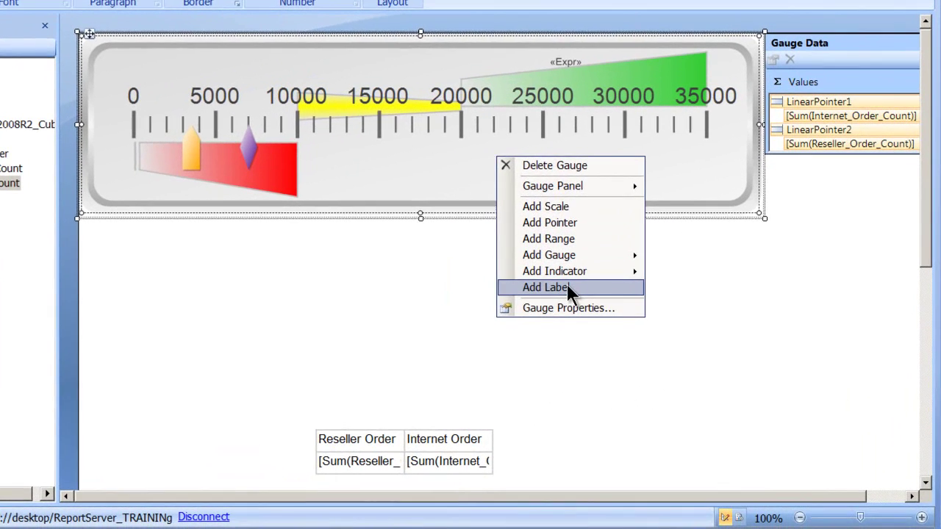
left_click(585, 336)
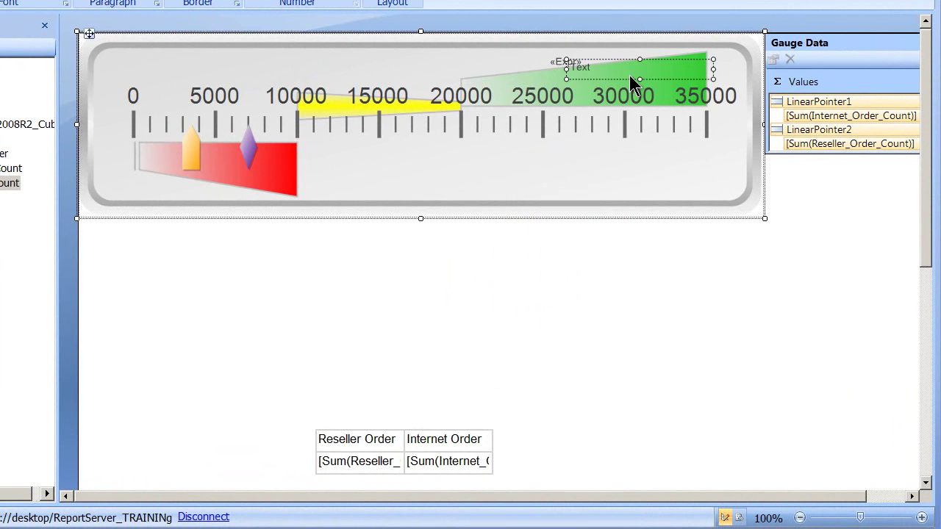
left_click_drag(630, 75, 632, 68)
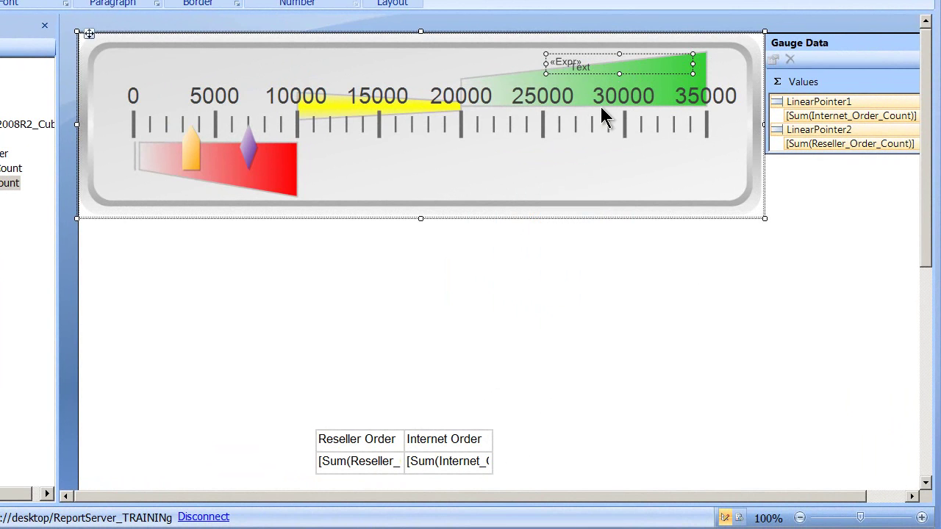
left_click(601, 60)
Move the «Expr» label below the scale and the Text label to the gauge's top centre
left_click(567, 61)
left_click_drag(646, 72, 592, 183)
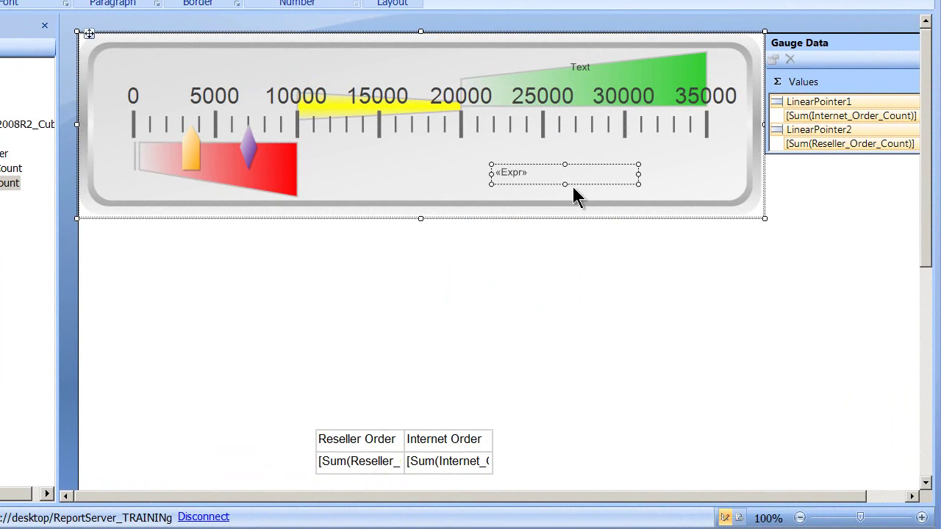
left_click(593, 72)
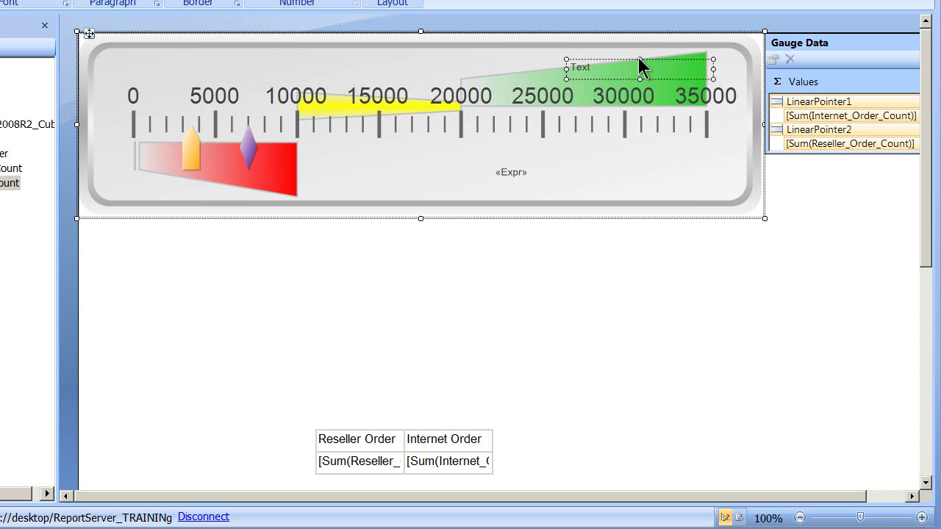
left_click_drag(639, 66, 404, 60)
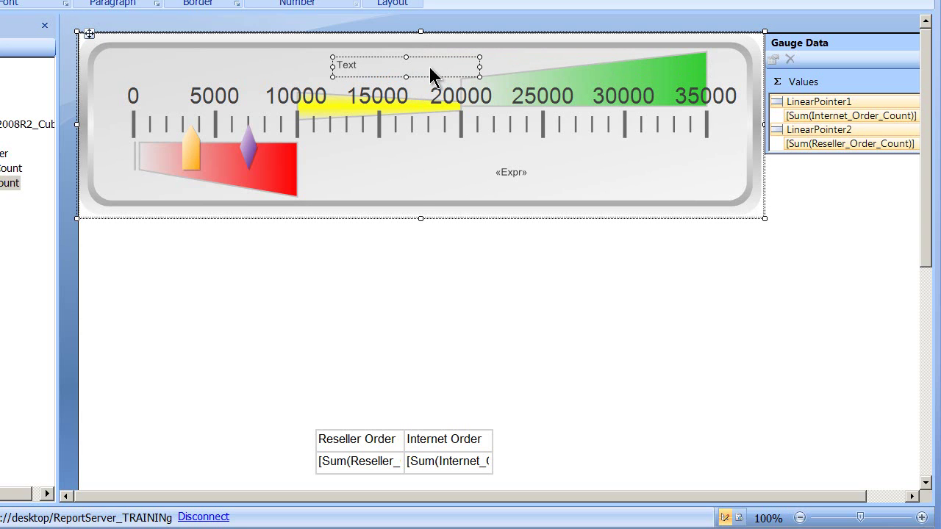
left_click(475, 179)
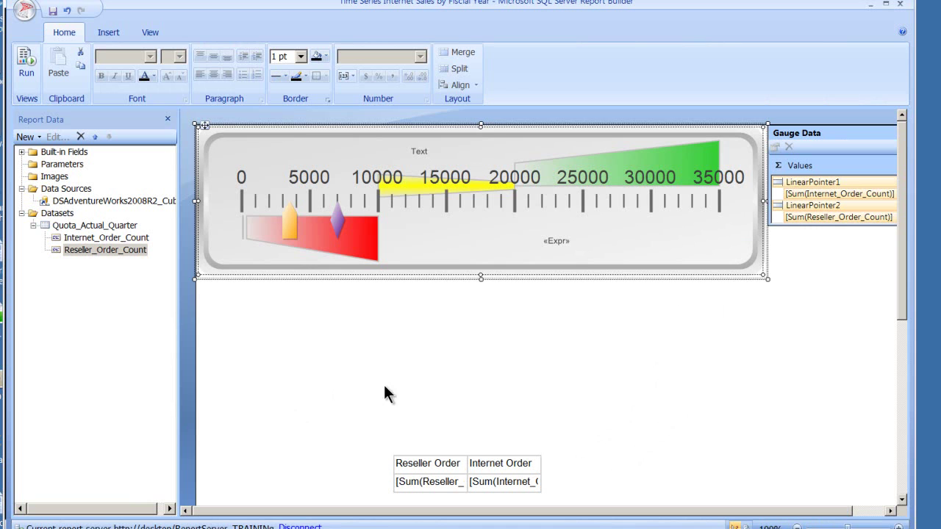
right_click(530, 196)
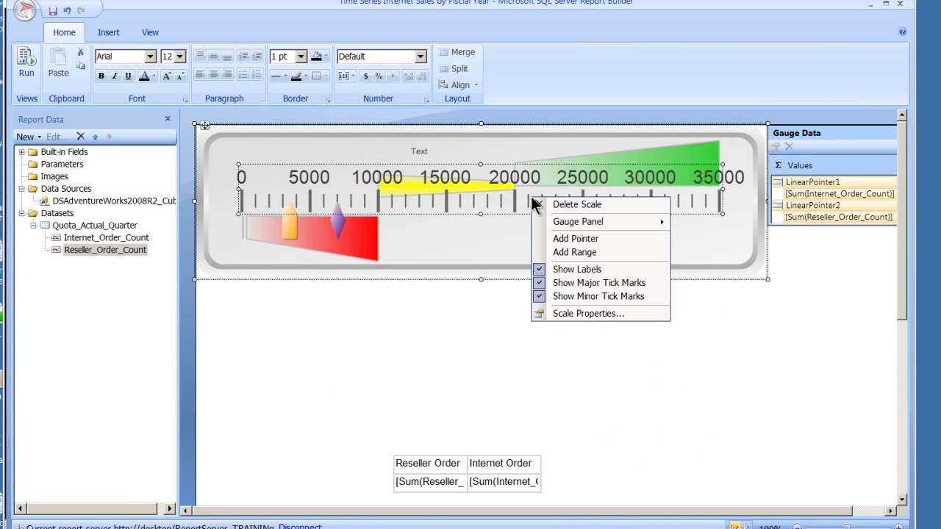
left_click(591, 313)
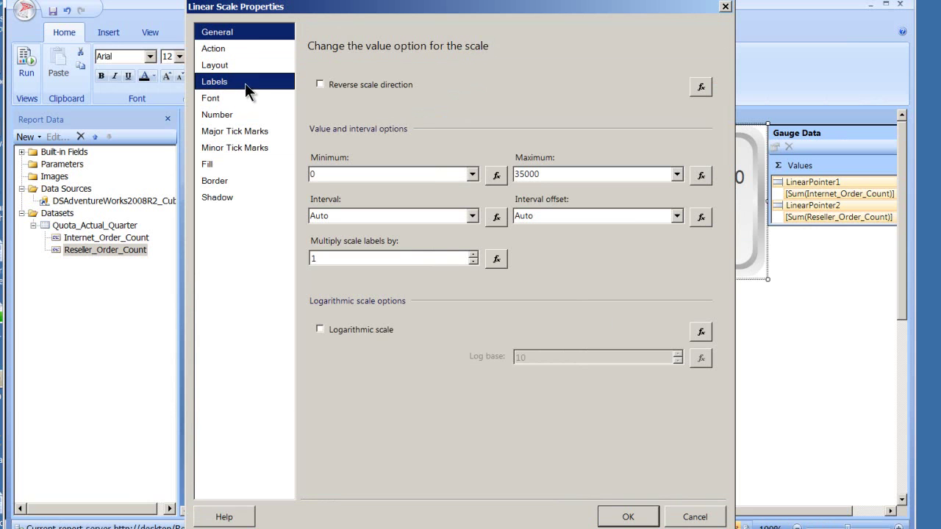
left_click(227, 65)
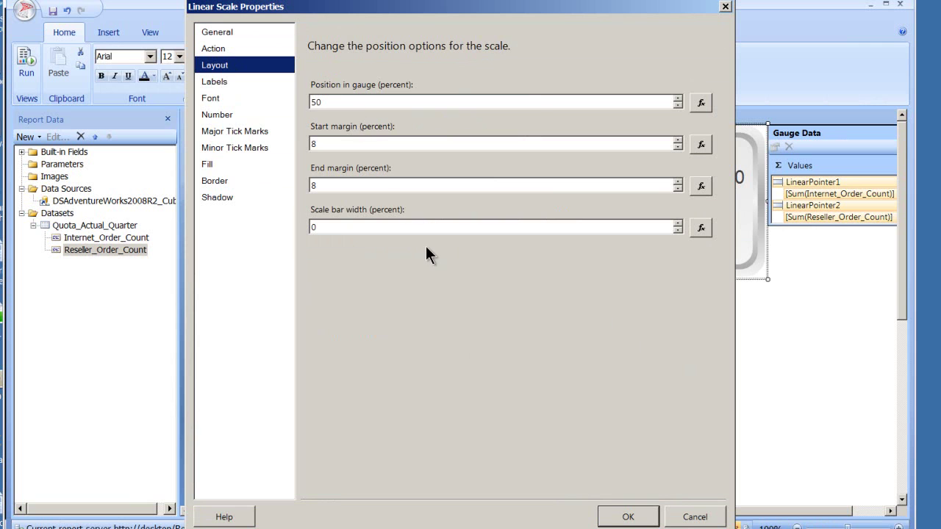
left_click(252, 83)
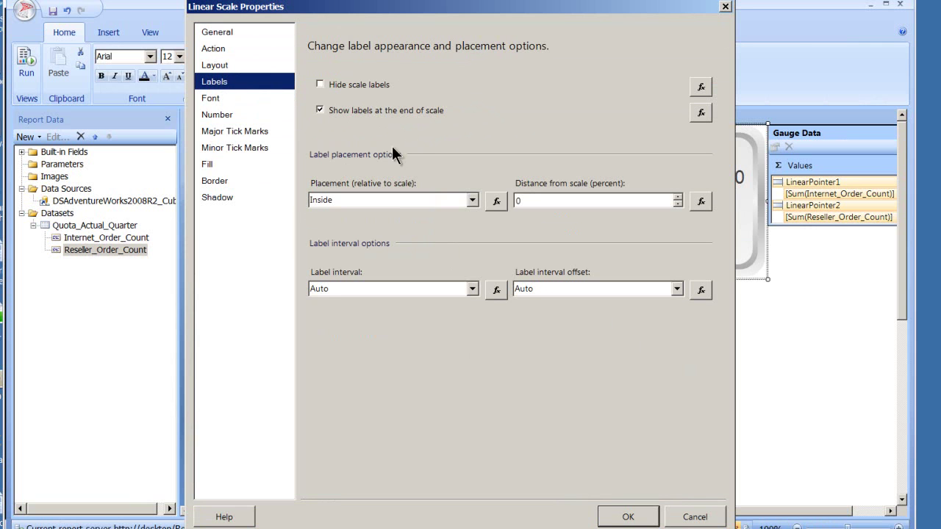
left_click(229, 99)
left_click(236, 116)
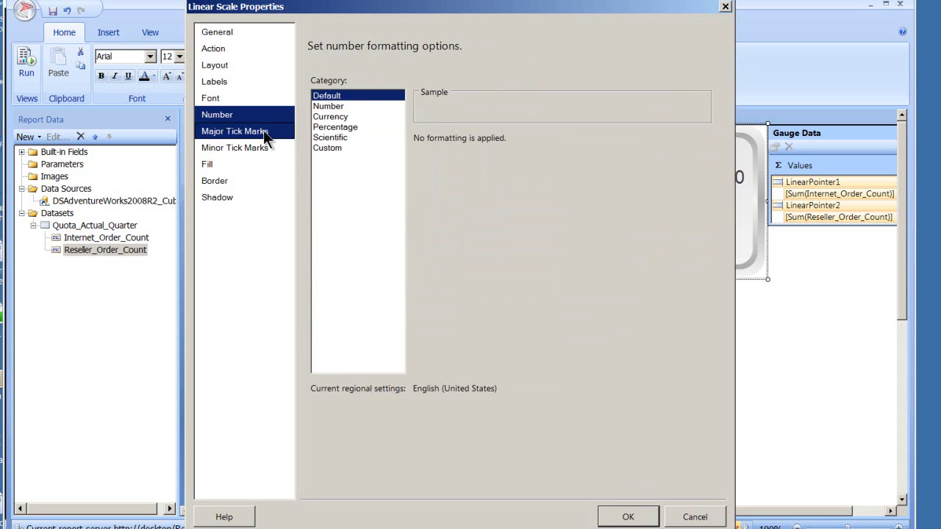
left_click(688, 514)
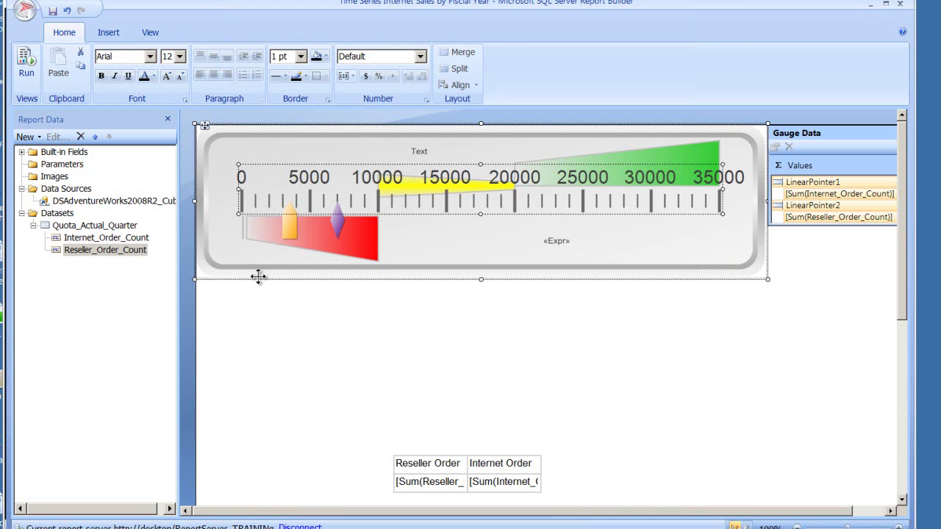
left_click(34, 50)
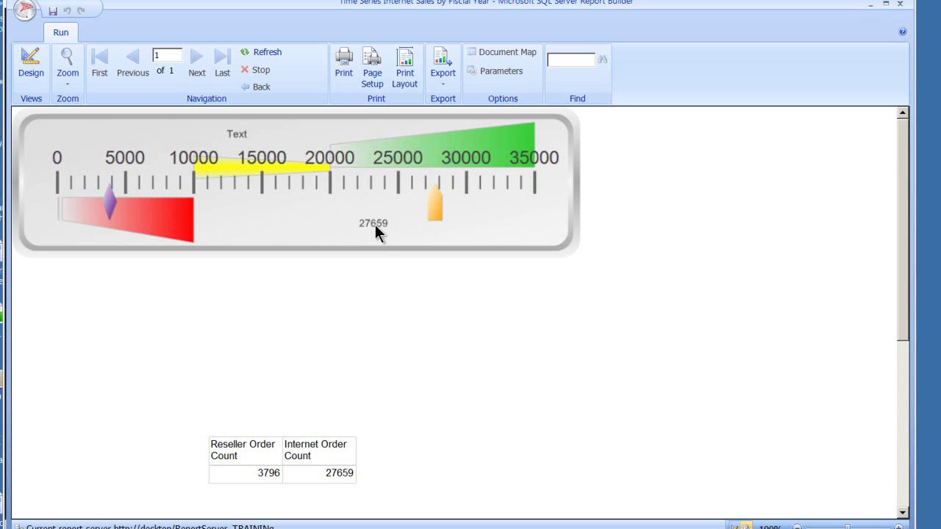
left_click(30, 63)
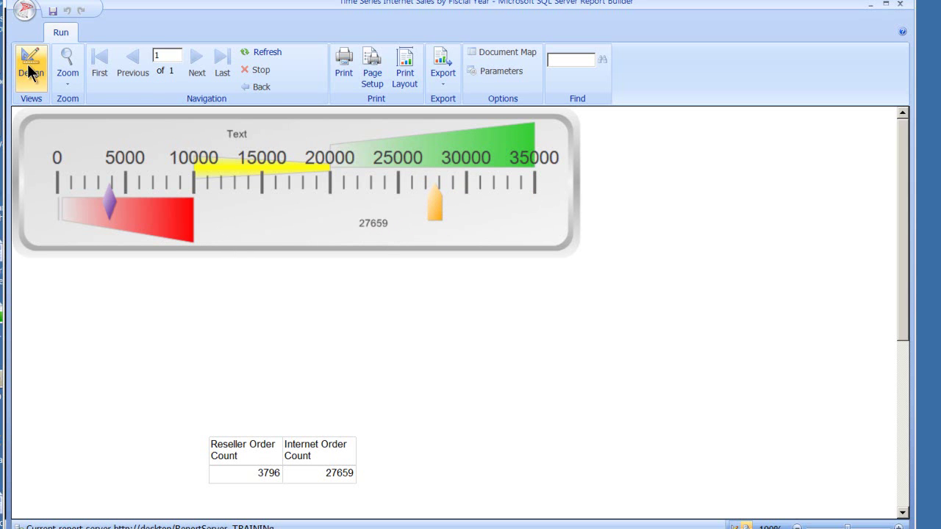
Shrink the gauge to a compact panel about half its former width
left_click(751, 271)
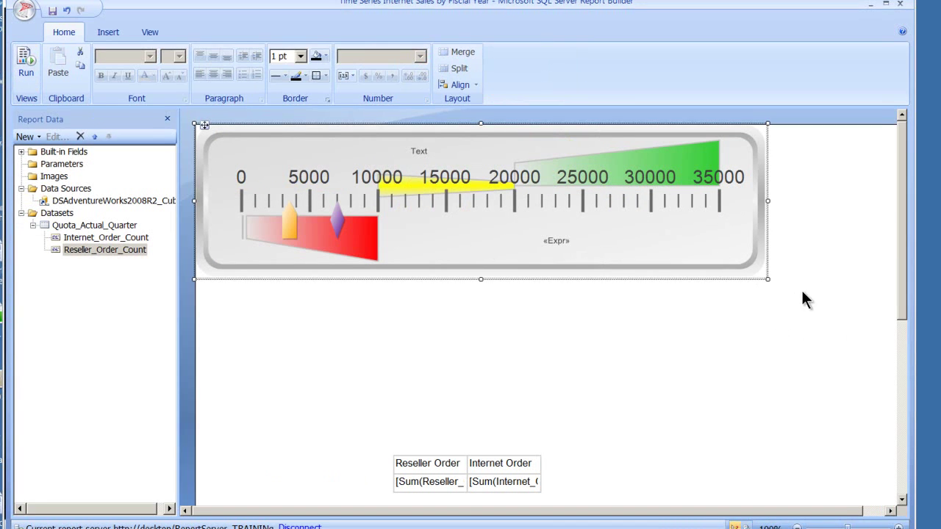
left_click_drag(766, 277, 463, 251)
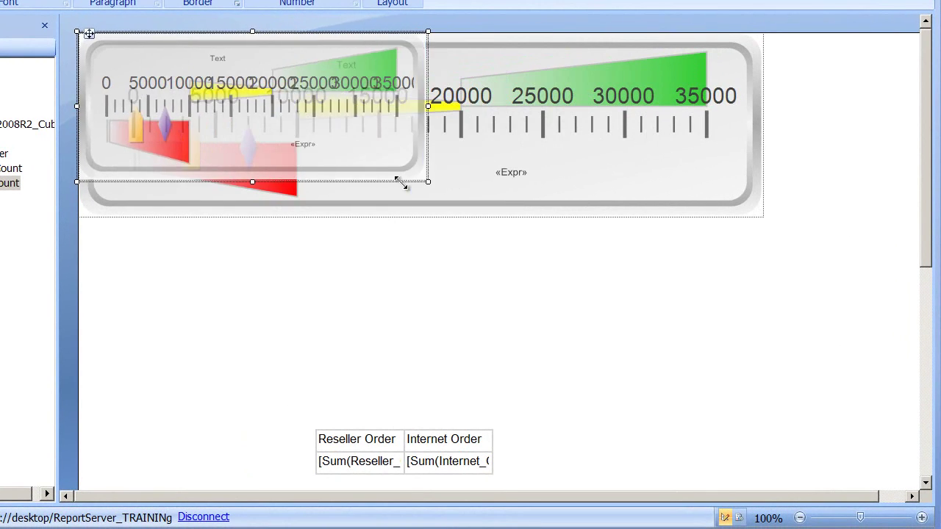
mouse_move(401, 183)
left_mouse_down()
mouse_move(392, 176)
mouse_move(398, 195)
left_mouse_up()
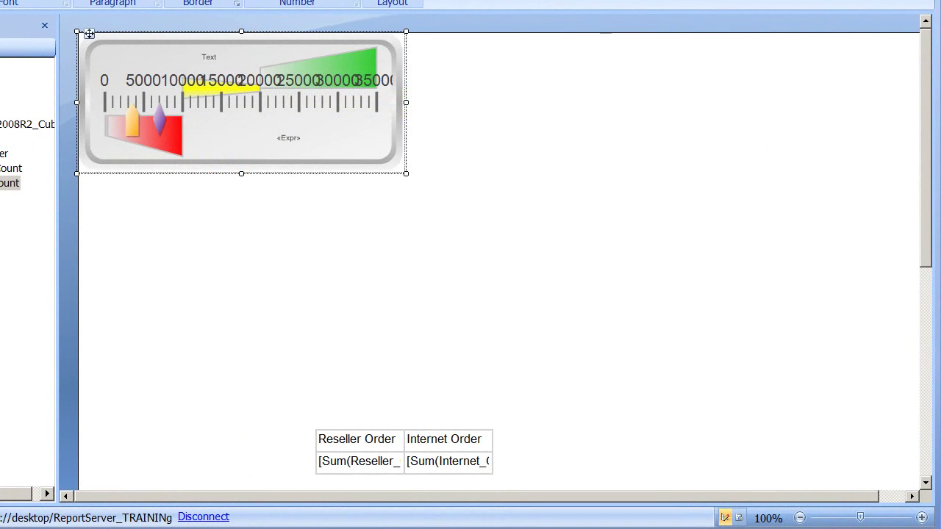
Preview the report in Run view, then return to Design and select the gauge's scale
key("F5")
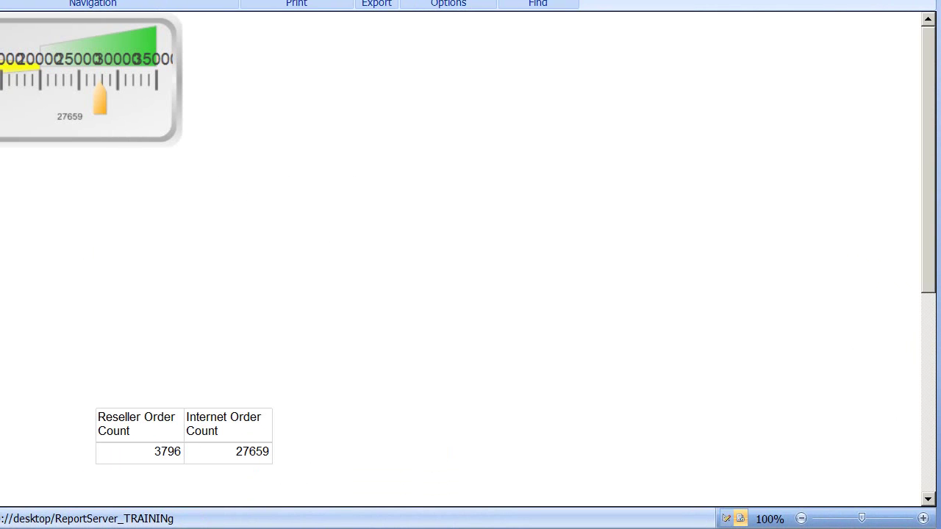
left_click(36, 88)
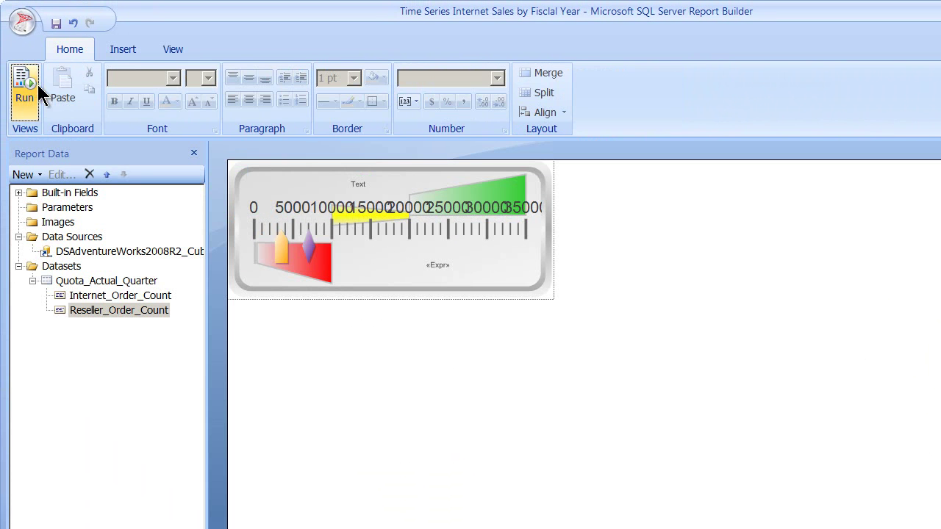
left_click(361, 203)
left_click(361, 204)
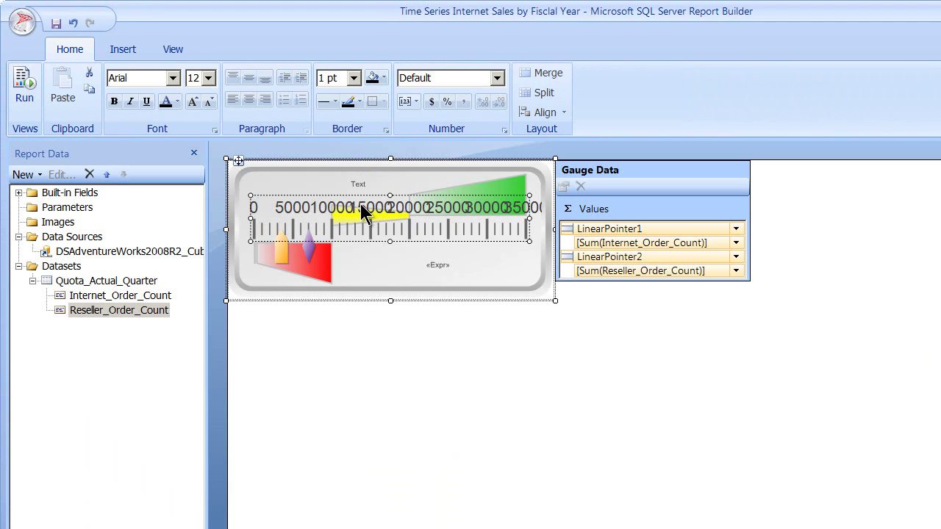
Tick Hide scale labels in the scale's Labels properties so only tick marks remain
right_click(360, 204)
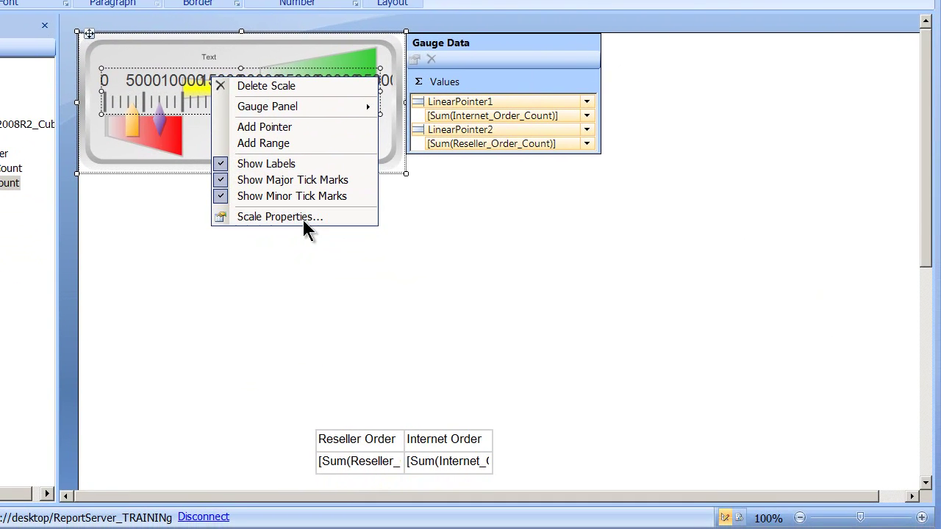
left_click(347, 263)
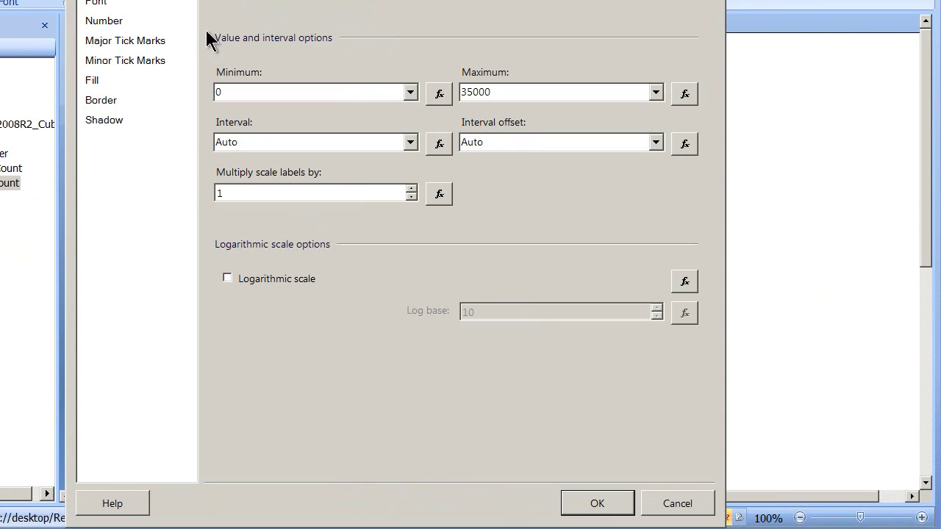
left_click(141, 1)
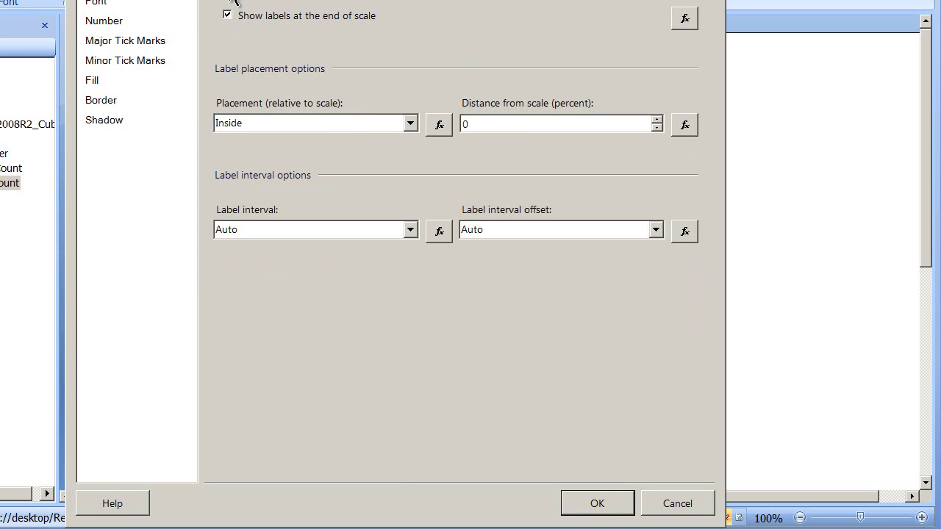
left_click(624, 503)
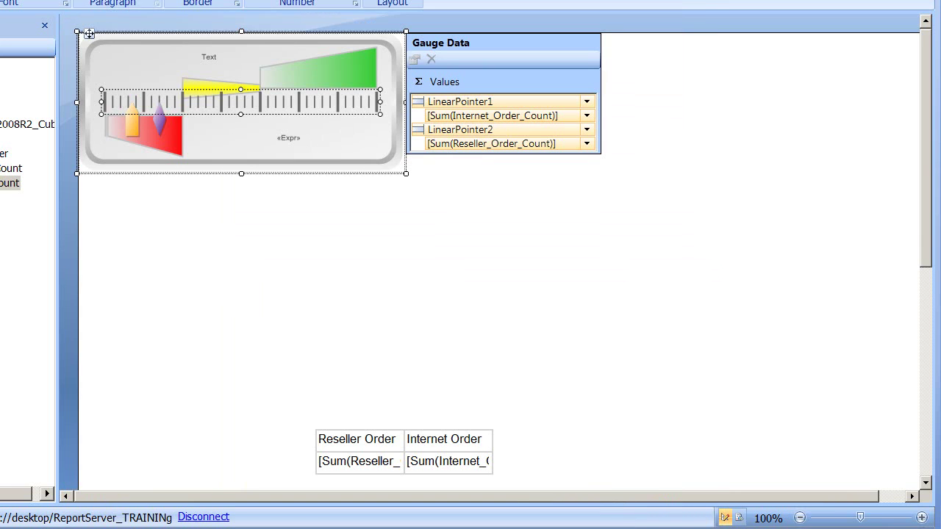
Run the report to preview the compact gauge without scale numbers, showing value 27659
key("F5")
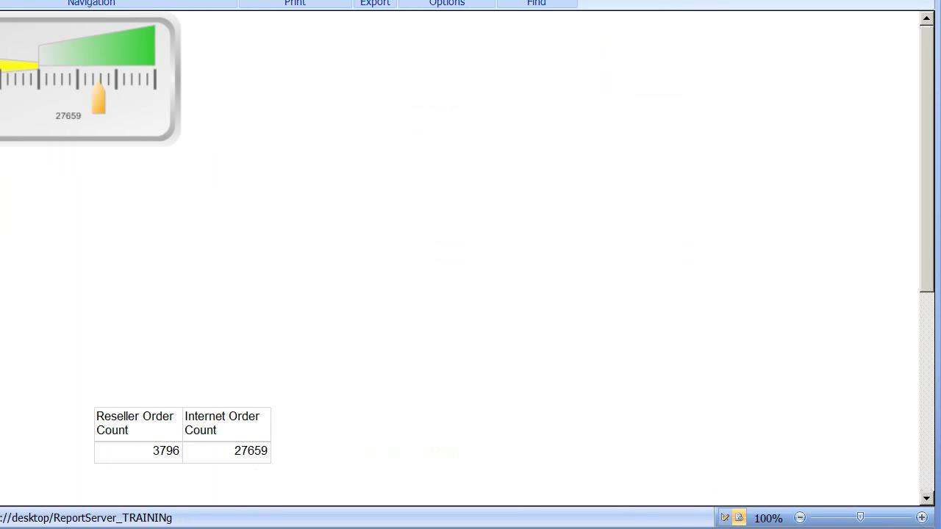